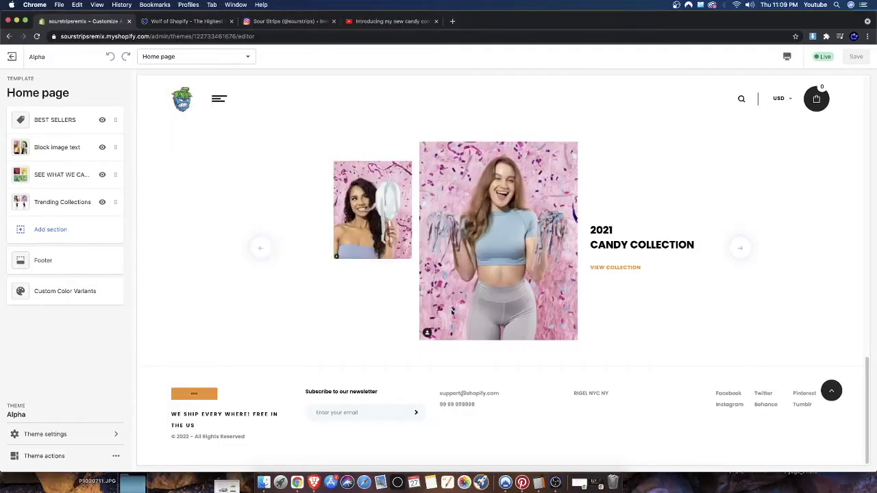
scroll(451, 313, "up", 15)
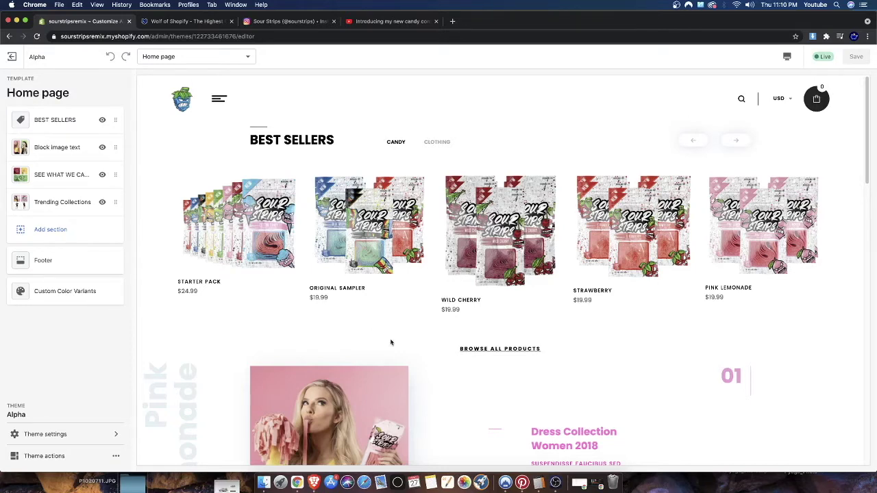
left_click(554, 482)
left_click(635, 442)
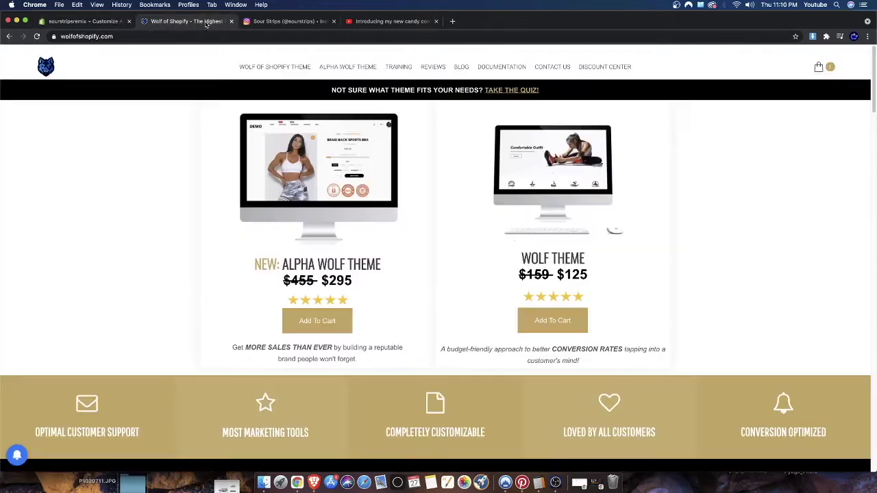
left_click(207, 22)
left_click(81, 21)
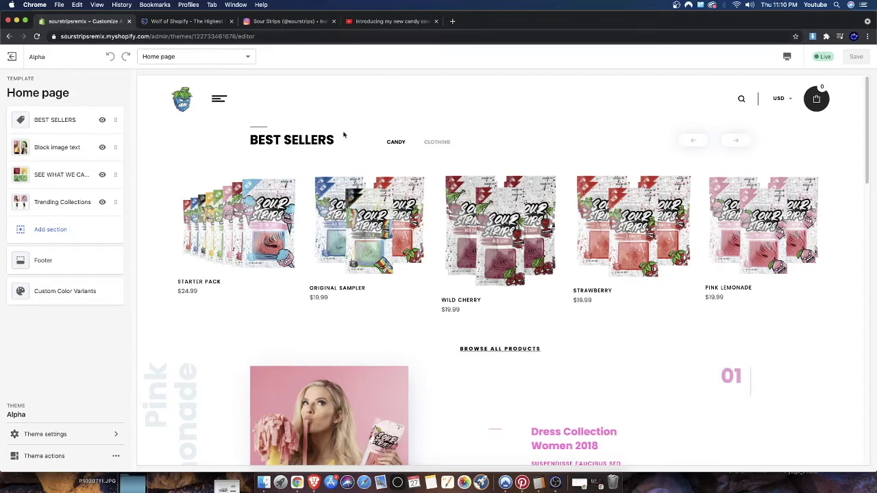
Look over the Wolf of Shopify Theme and Alpha Wolf Theme pages on wolfofshopify.com.
left_click(186, 21)
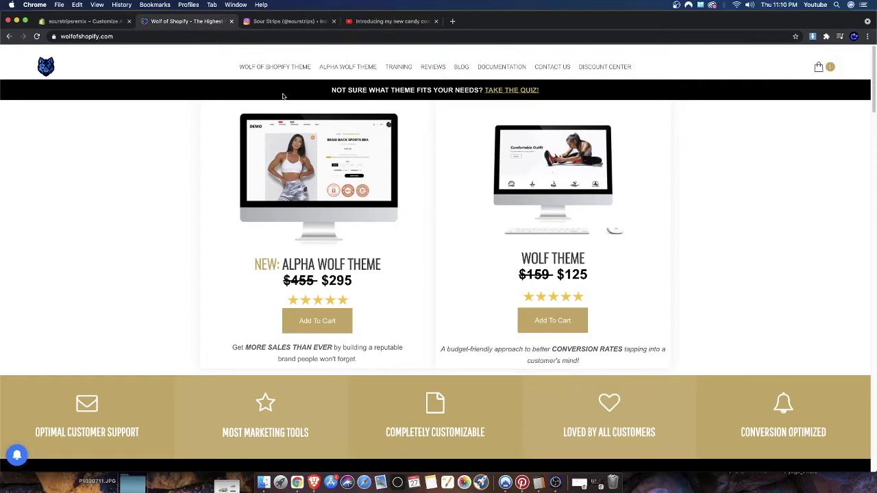
left_click(281, 66)
scroll(383, 331, "down", 3)
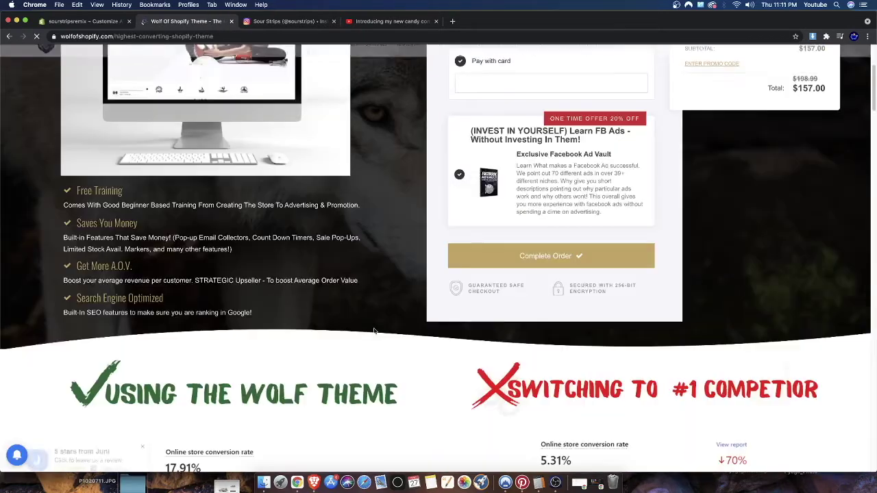
scroll(344, 326, "down", 5)
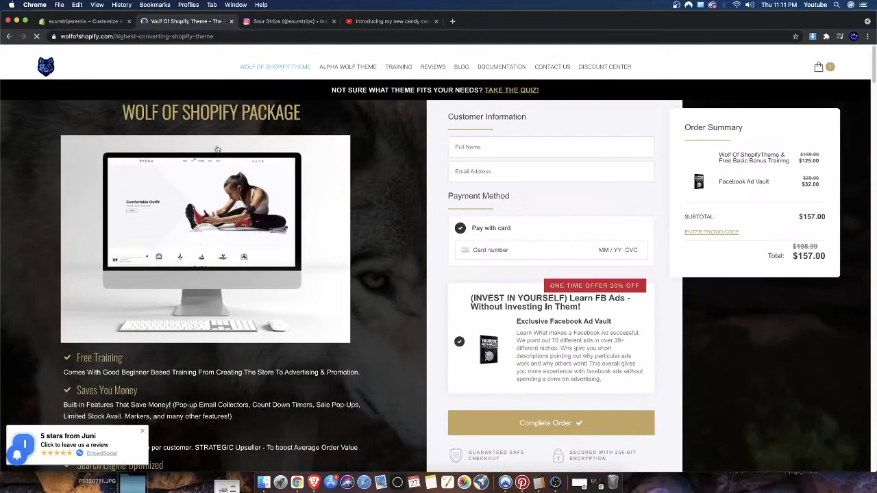
left_click(342, 67)
scroll(350, 215, "down", 5)
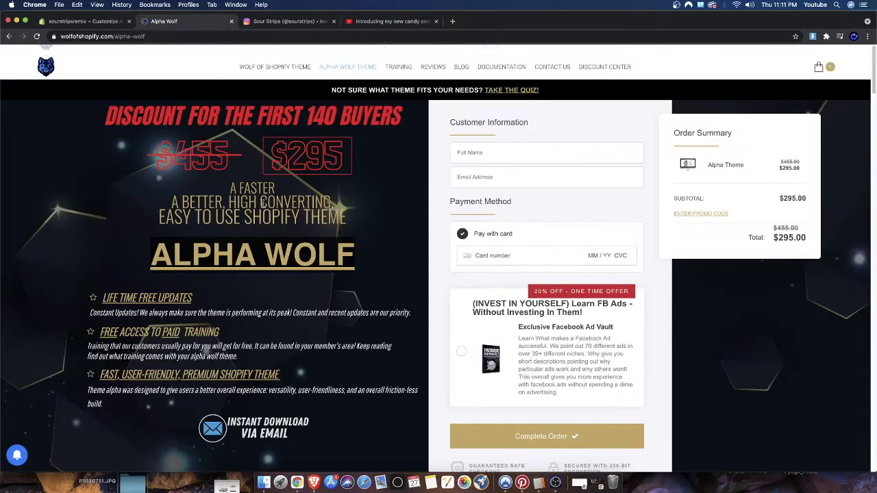
Return to the store's theme editor and preview the home page's slide-out navigation menu.
left_click(82, 21)
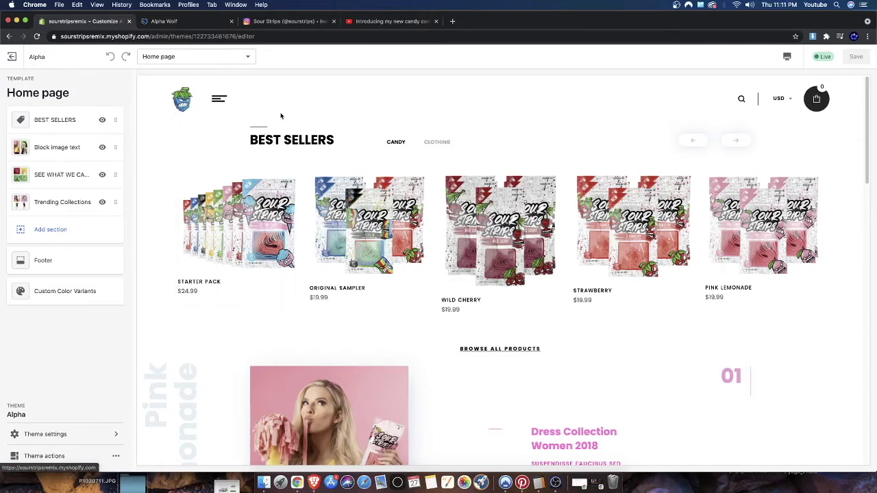
left_click(224, 99)
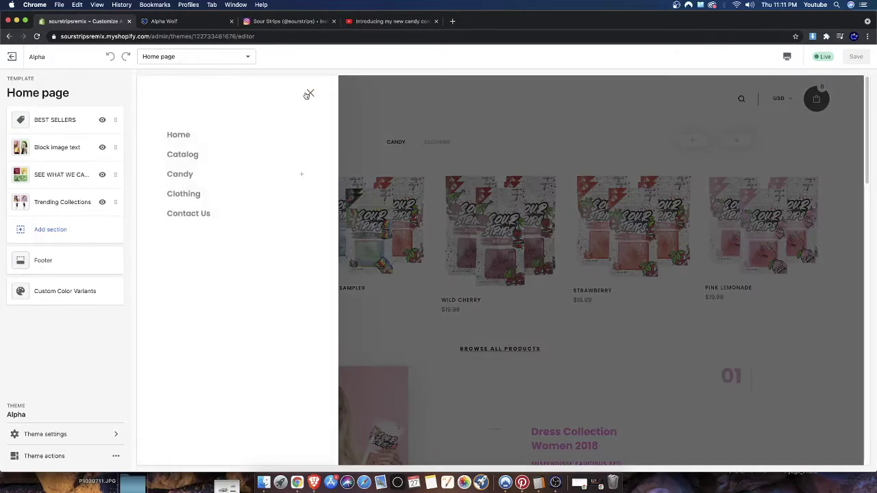
left_click(308, 94)
left_click(216, 101)
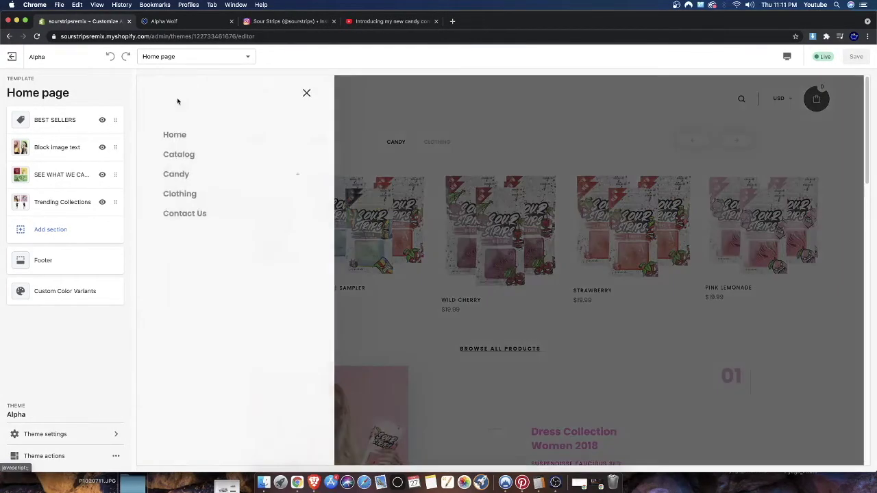
left_click(466, 106)
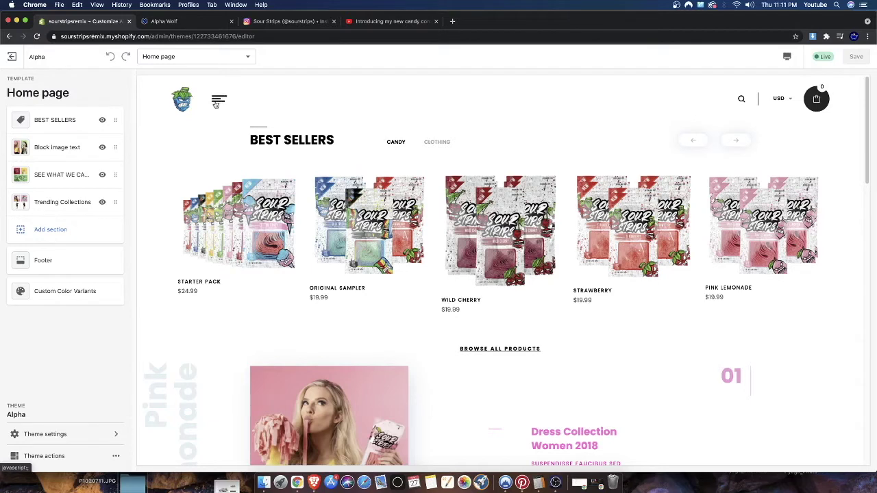
Preview the home page in the mobile layout and return to the desktop layout.
left_click(787, 57)
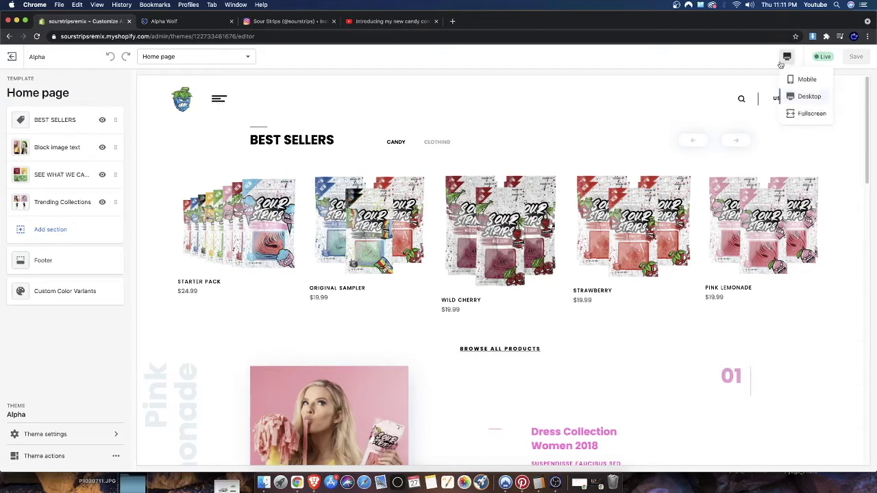
left_click(798, 78)
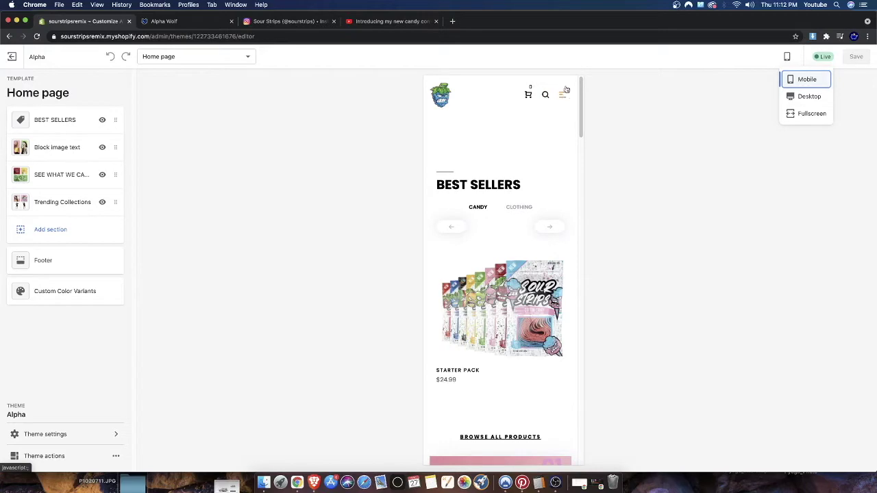
left_click(803, 95)
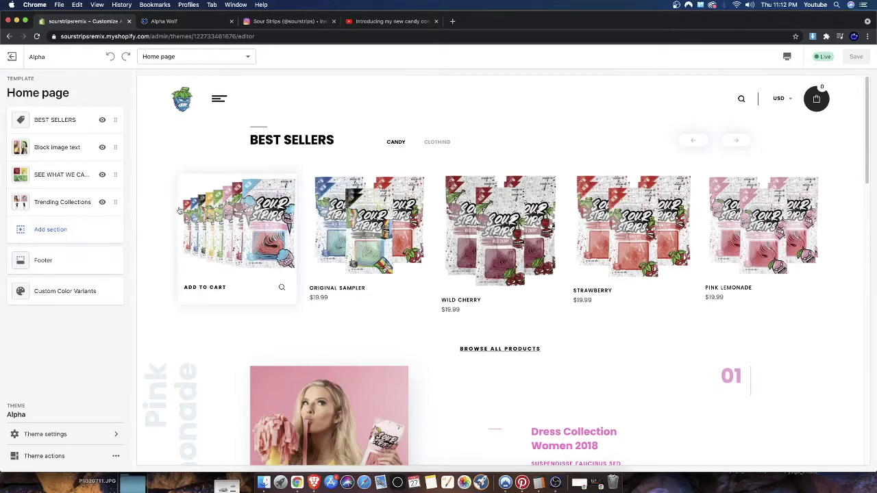
Review the home page preview down to its footer and check the navigation menu and preview size options again.
scroll(565, 208, "down", 10)
scroll(476, 253, "down", 5)
scroll(216, 164, "up", 15)
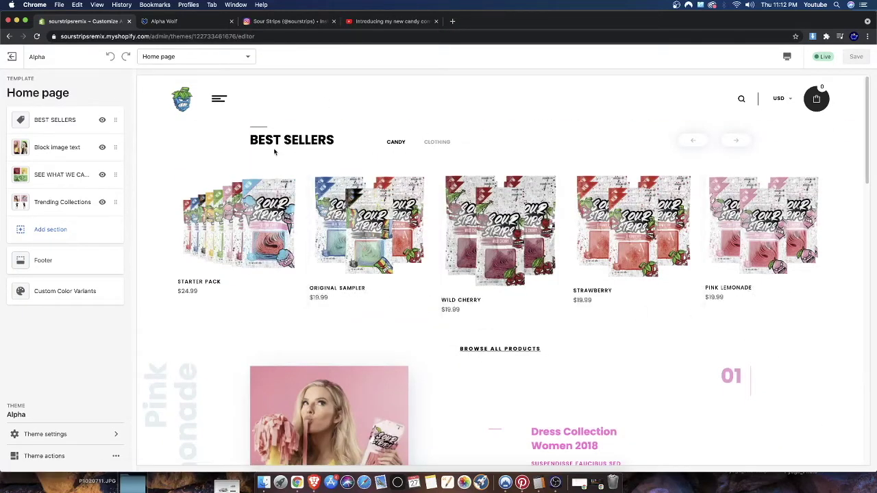
left_click(221, 100)
left_click(442, 112)
left_click(787, 57)
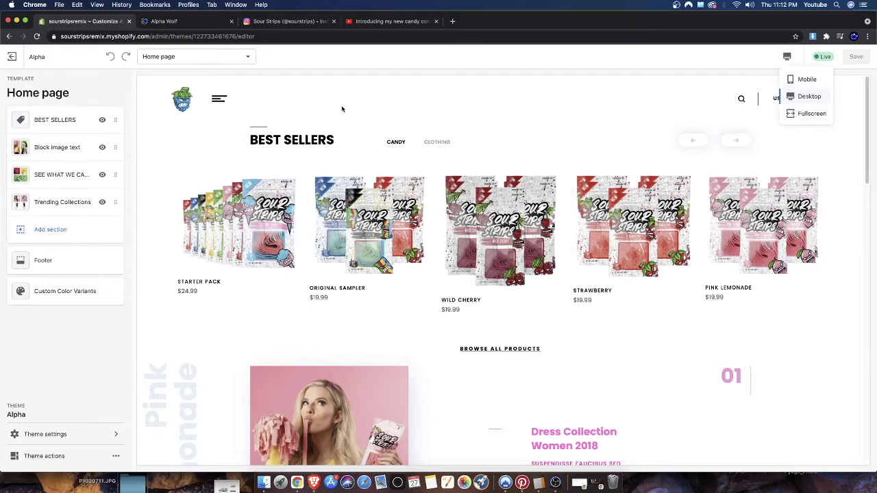
Open the Header category in the theme settings and look through its options and the available header styles.
left_click(69, 433)
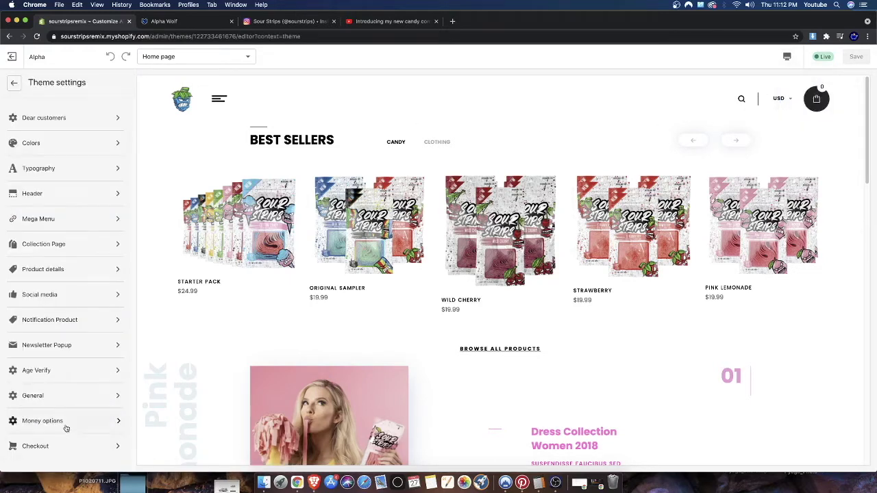
left_click(49, 195)
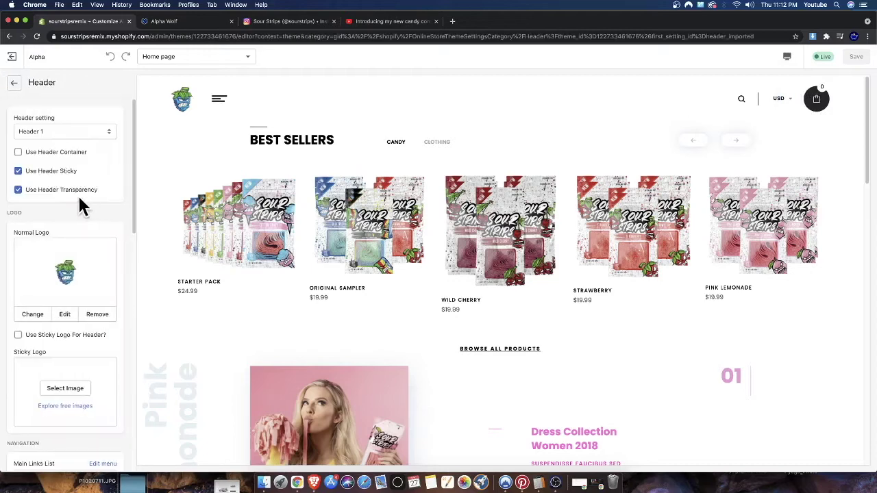
scroll(90, 224, "down", 5)
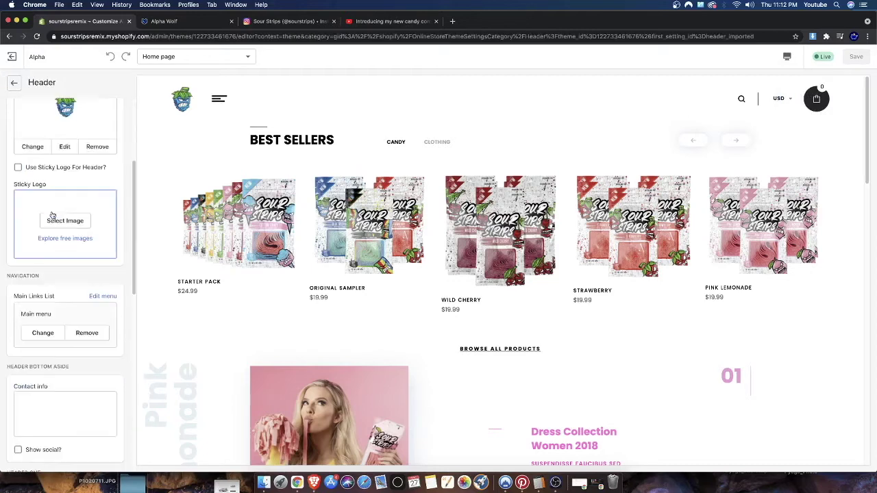
scroll(110, 260, "up", 5)
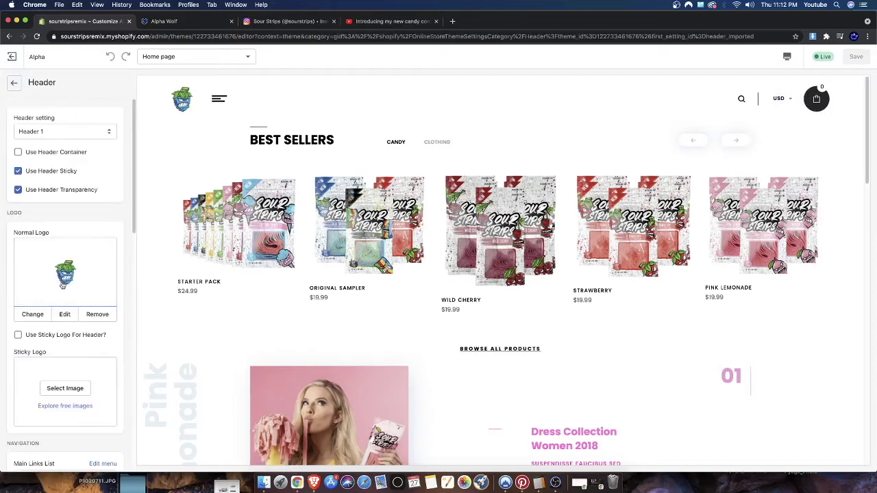
left_click(49, 131)
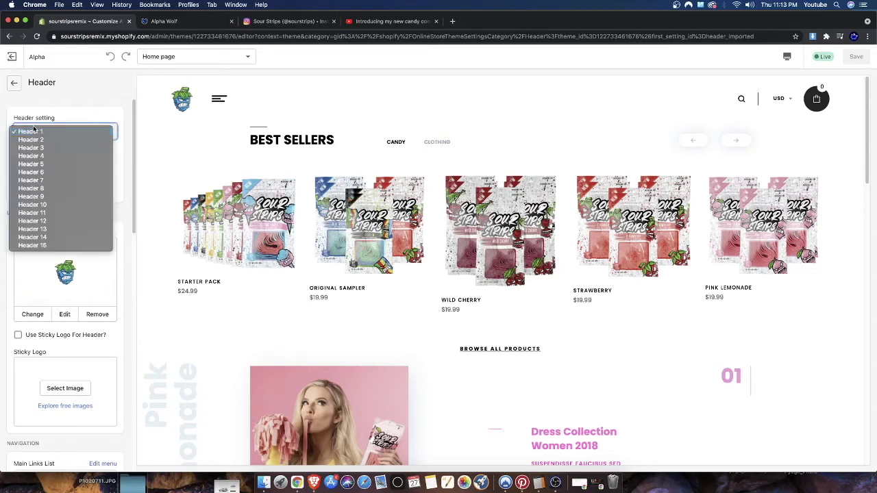
left_click(80, 91)
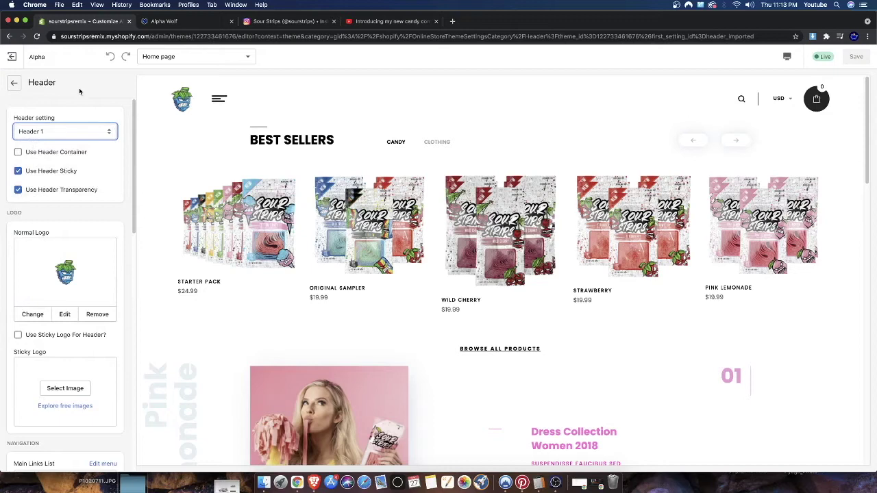
left_click(186, 21)
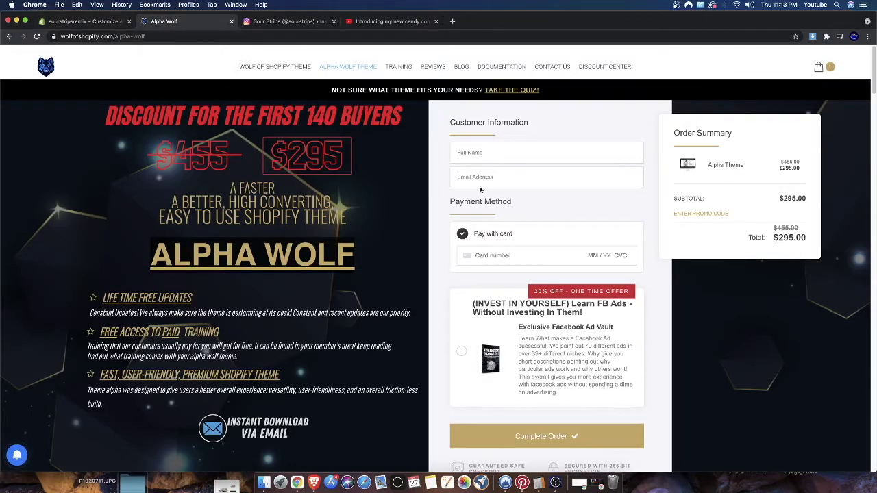
left_click(72, 22)
left_click(50, 134)
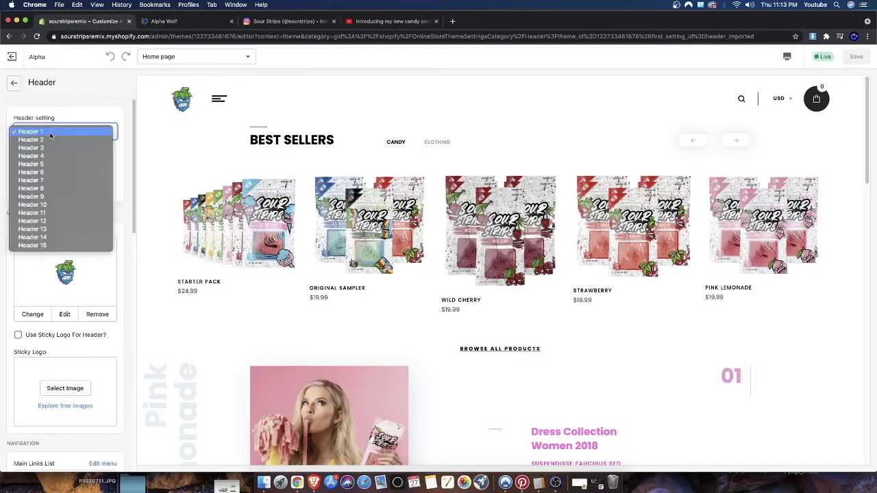
left_click(107, 86)
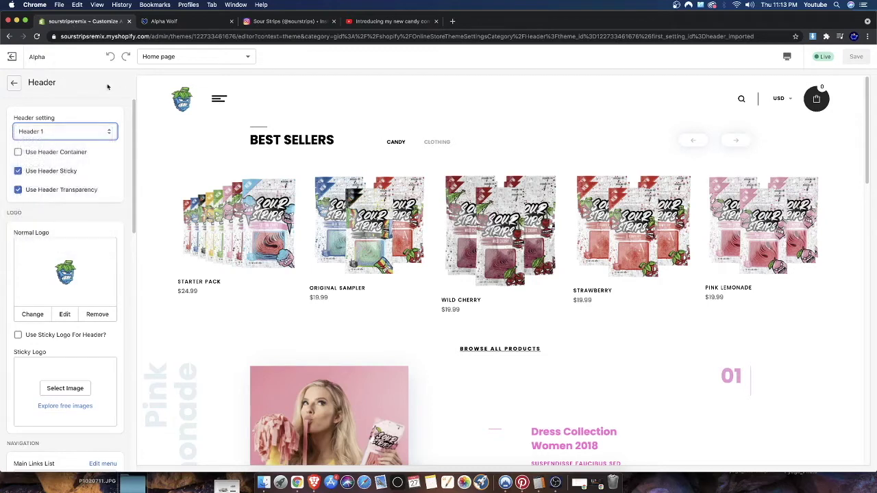
left_click(164, 23)
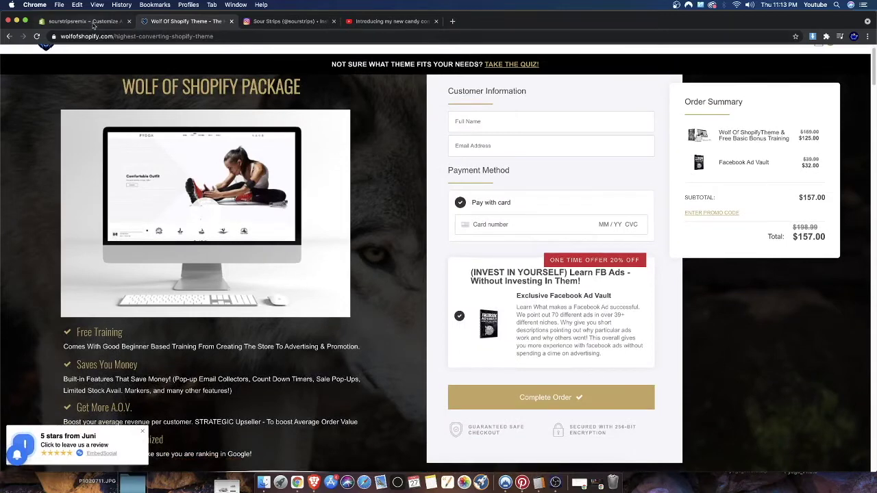
left_click(94, 26)
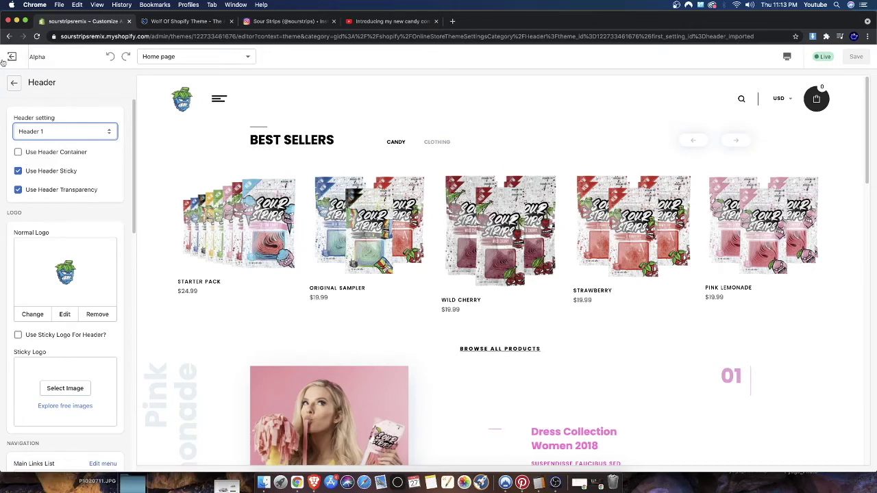
Try the Header 2 style and open its navigation menu in the preview.
left_click(45, 131)
left_click(46, 139)
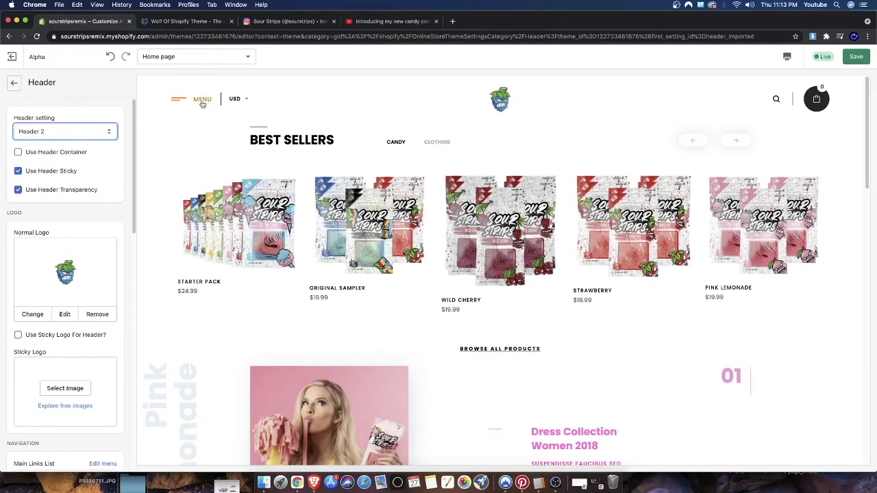
left_click(175, 103)
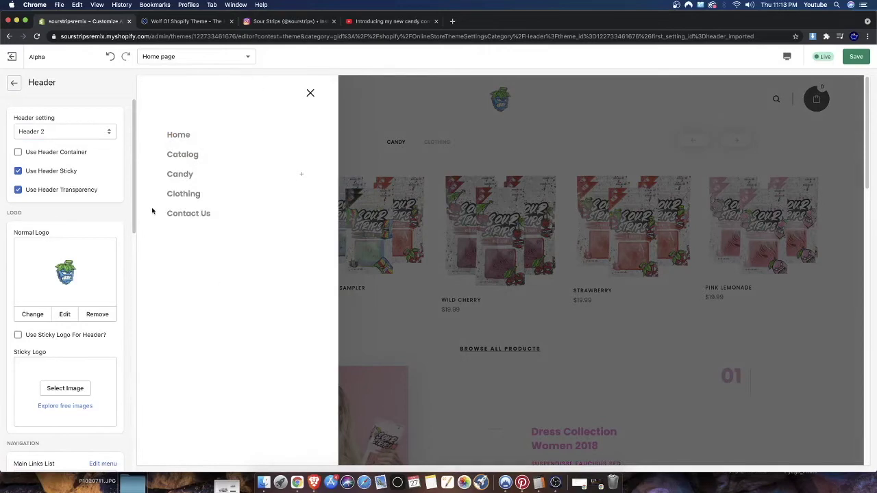
Try the Header 3 style and open its navigation menu in the preview.
left_click(56, 134)
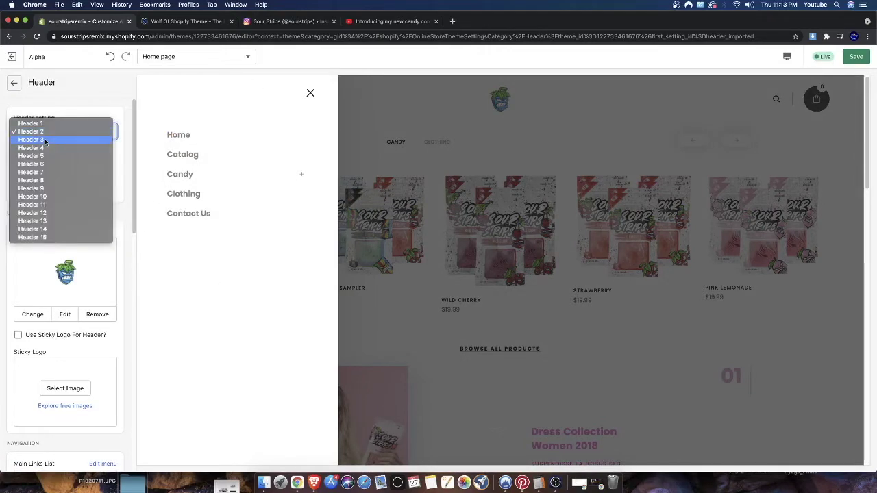
left_click(46, 141)
left_click(310, 93)
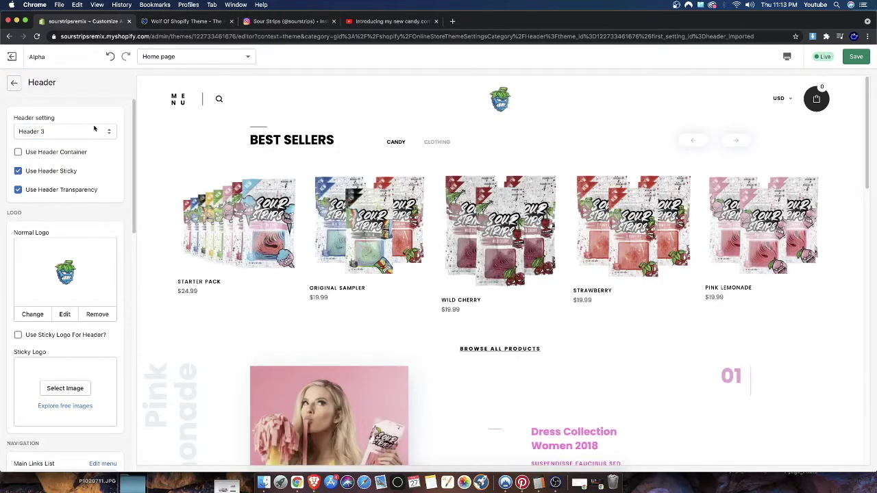
left_click(178, 102)
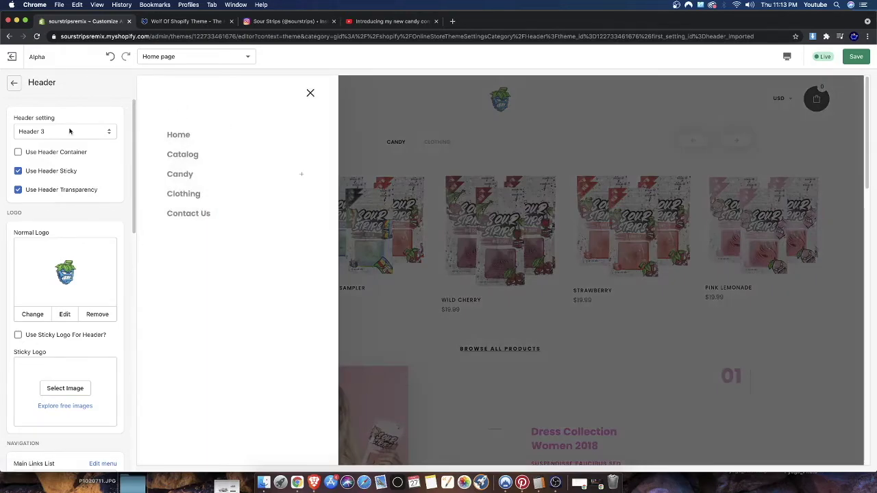
Set the header setting to Header 8 and close the open navigation menu in the preview.
left_click(22, 132)
left_click(60, 172)
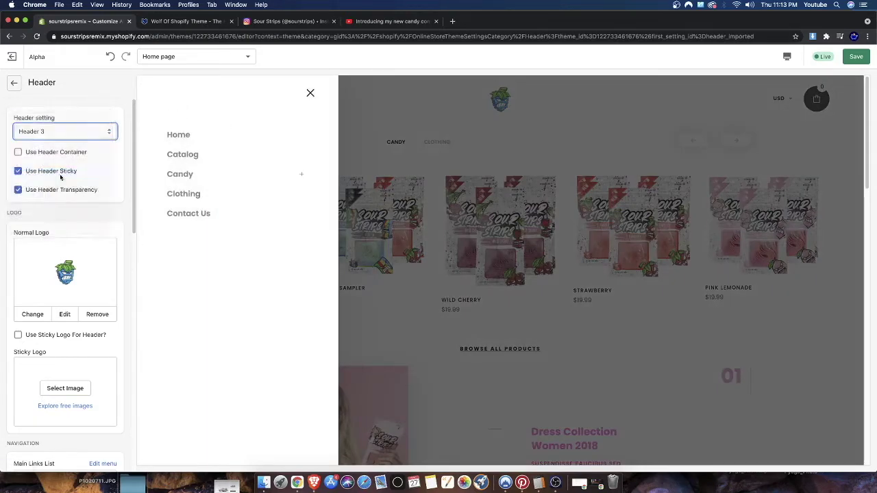
left_click(102, 92)
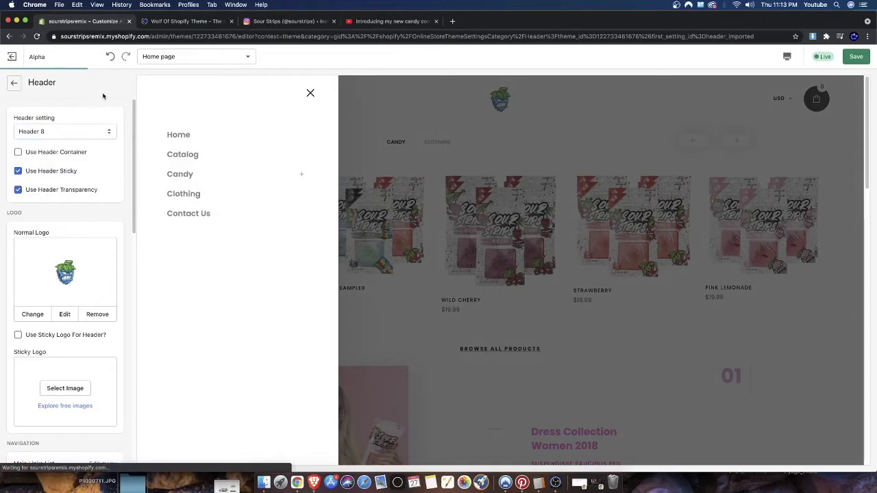
left_click(310, 94)
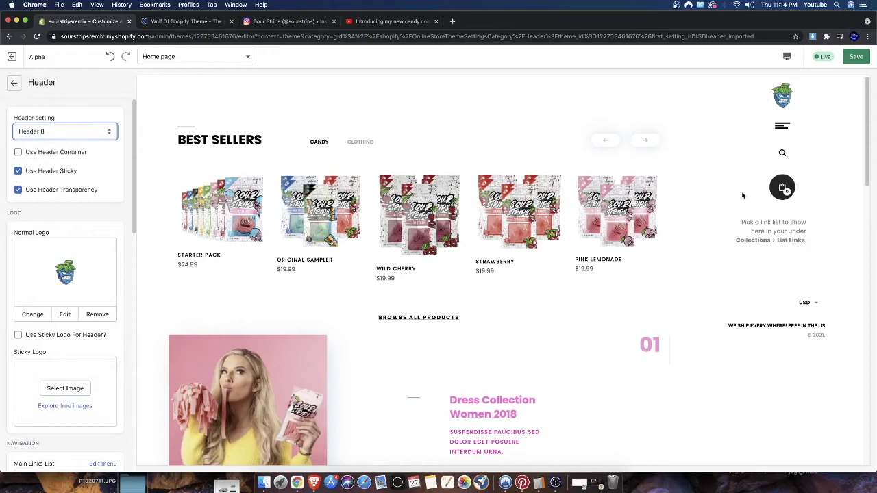
Open and close the navigation menu and the search in the Header 8 preview.
left_click(782, 126)
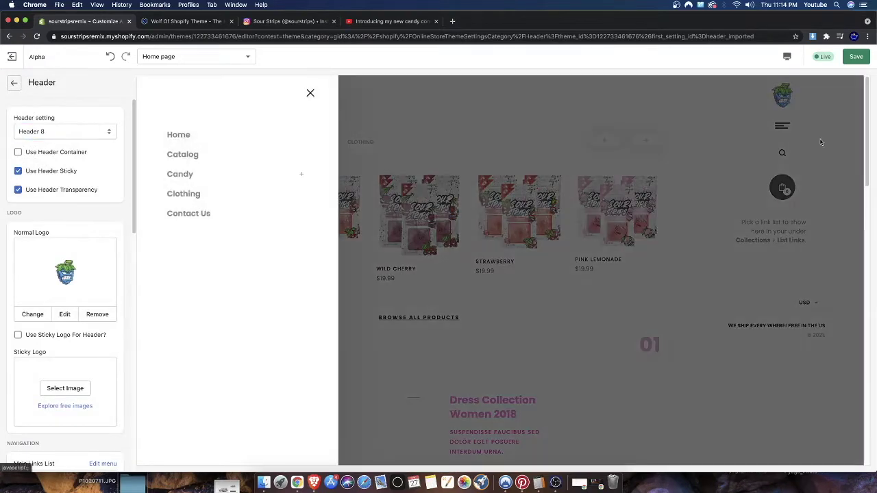
left_click(785, 144)
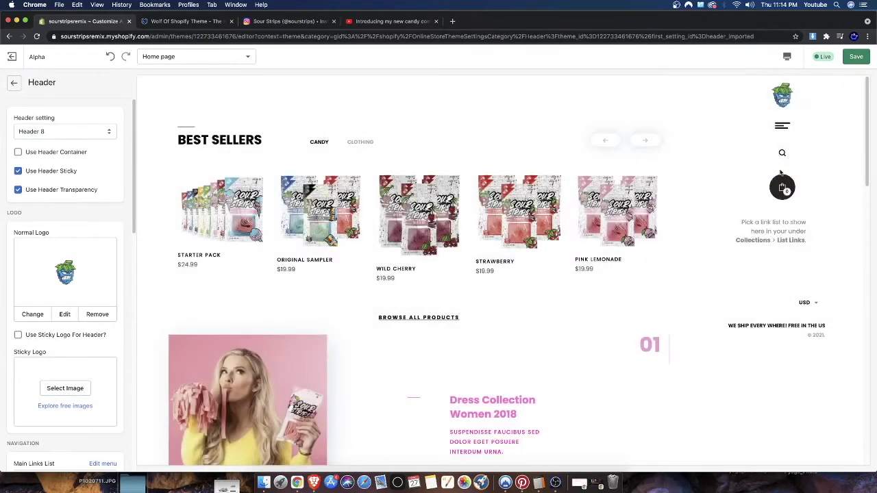
left_click(782, 155)
left_click(709, 161)
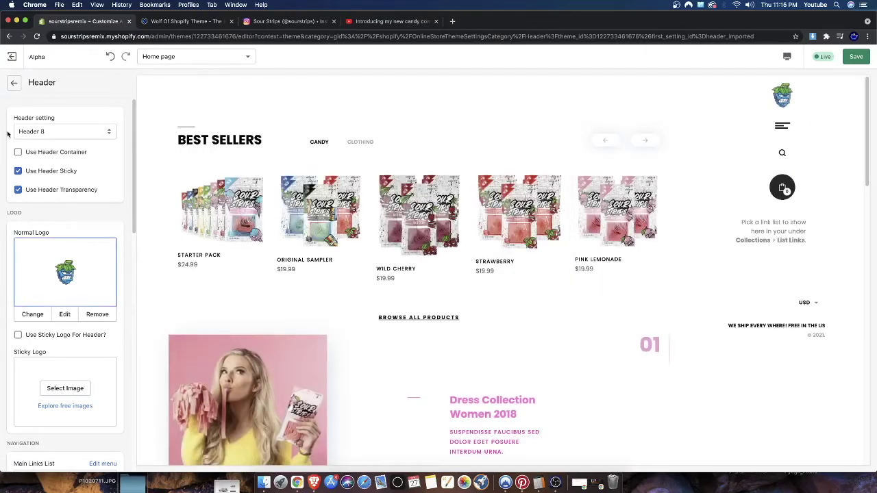
Try the Header 5 style and reveal the Candy submenu in the preview.
left_click(50, 128)
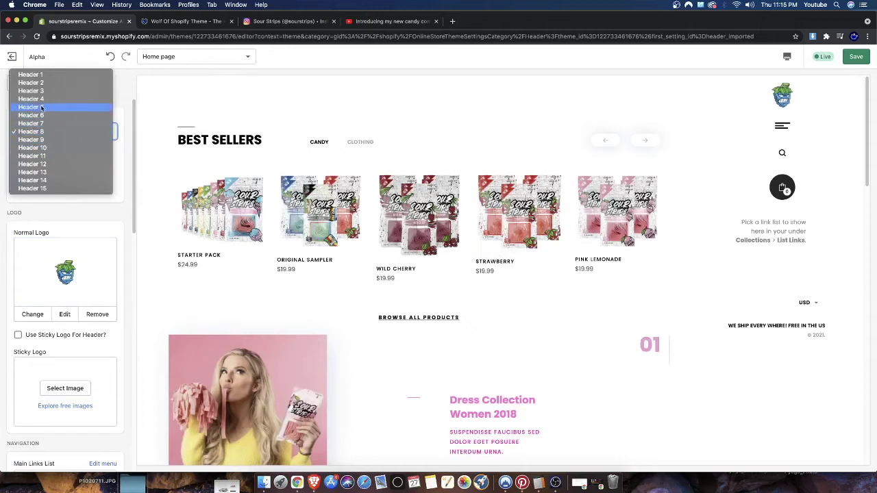
left_click(41, 108)
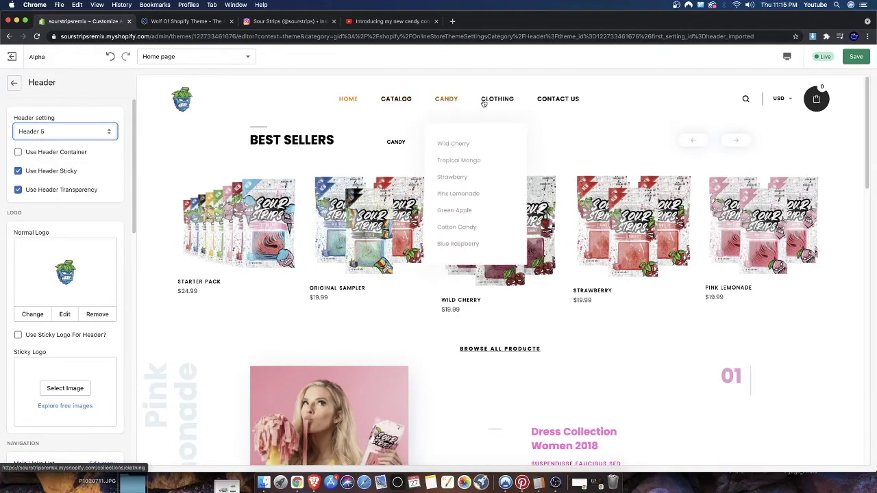
mouse_move(446, 99)
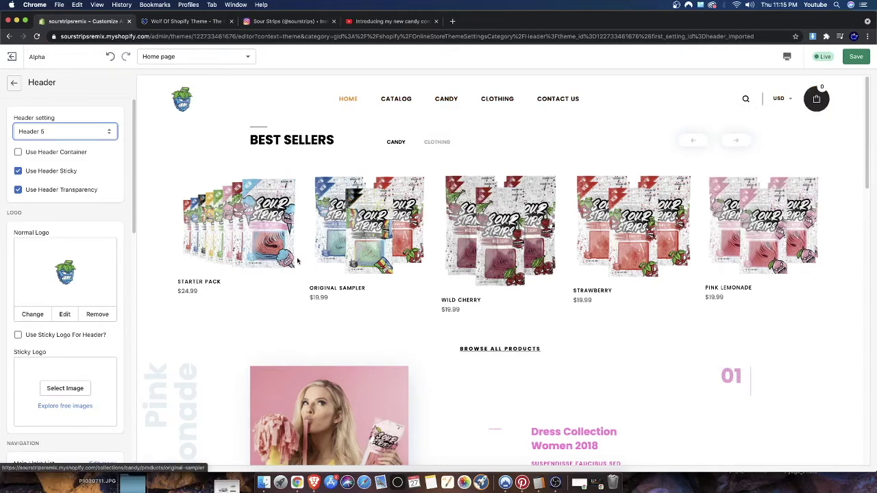
Try the Header 12 style and open and close its navigation menu in the preview.
left_click(65, 131)
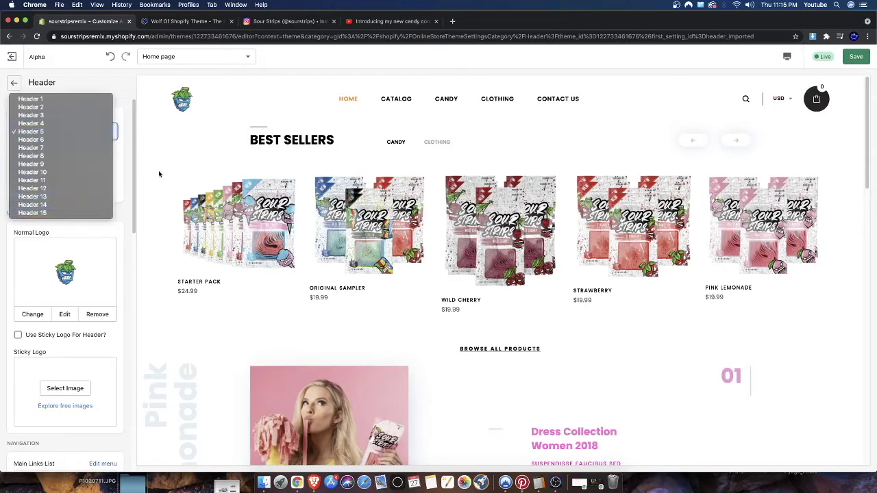
left_click(59, 189)
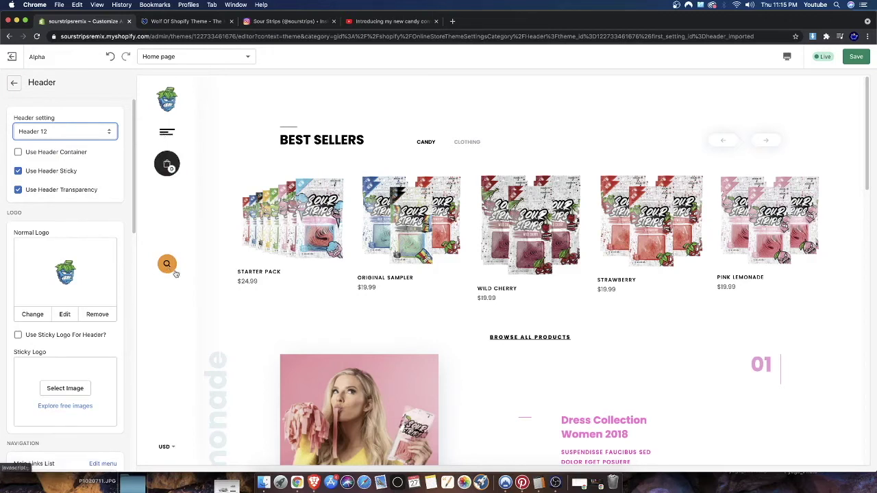
left_click(167, 132)
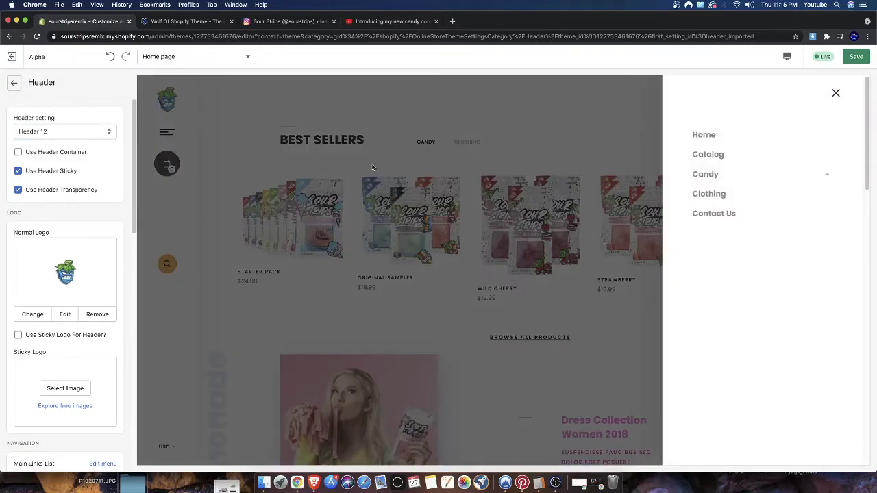
left_click(155, 131)
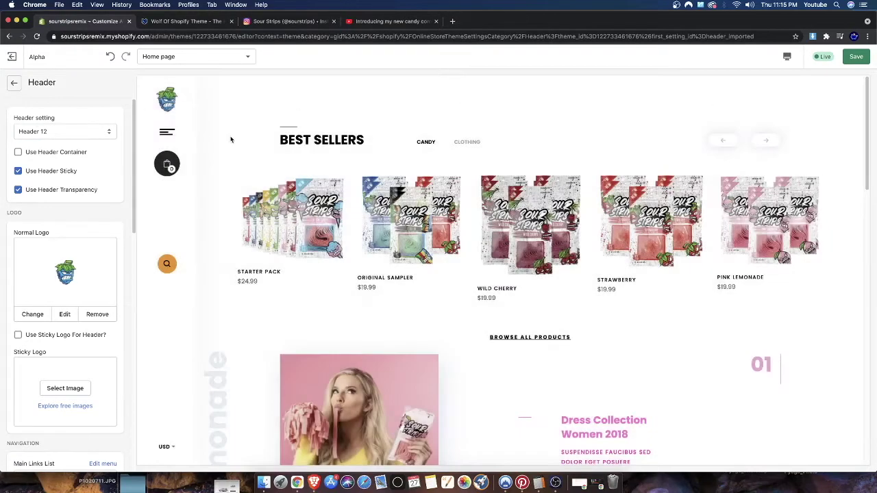
left_click(169, 135)
left_click(617, 152)
Set the header setting to Header 14 and check its navigation menu in the preview.
left_click(38, 133)
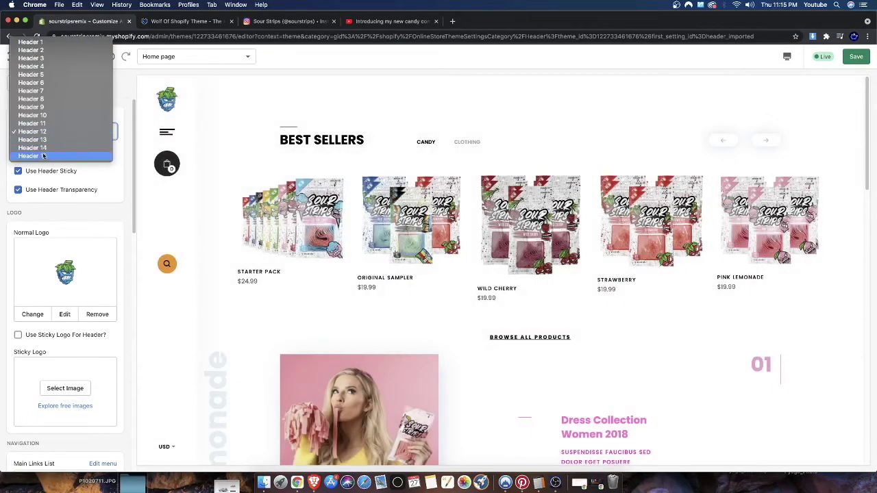
left_click(41, 148)
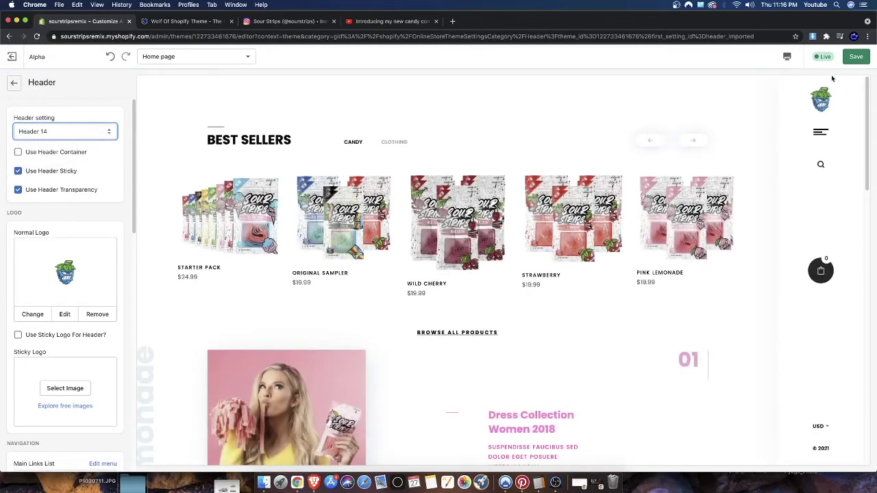
left_click(824, 132)
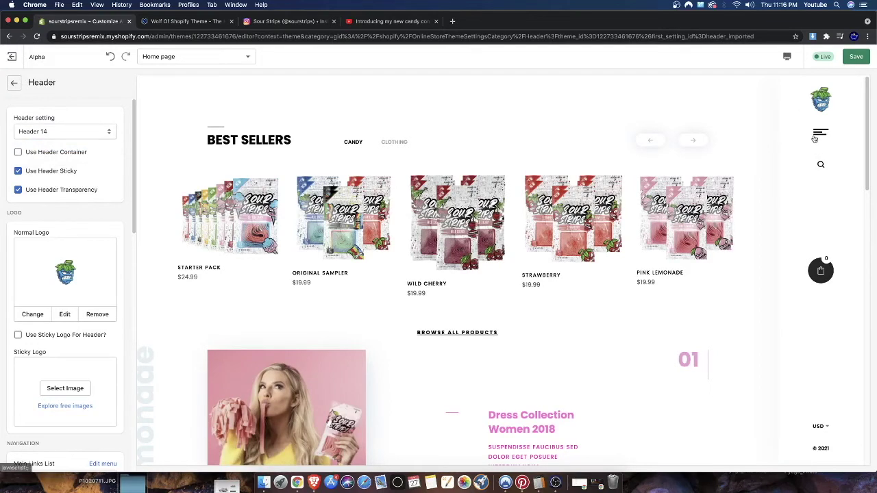
left_click(817, 136)
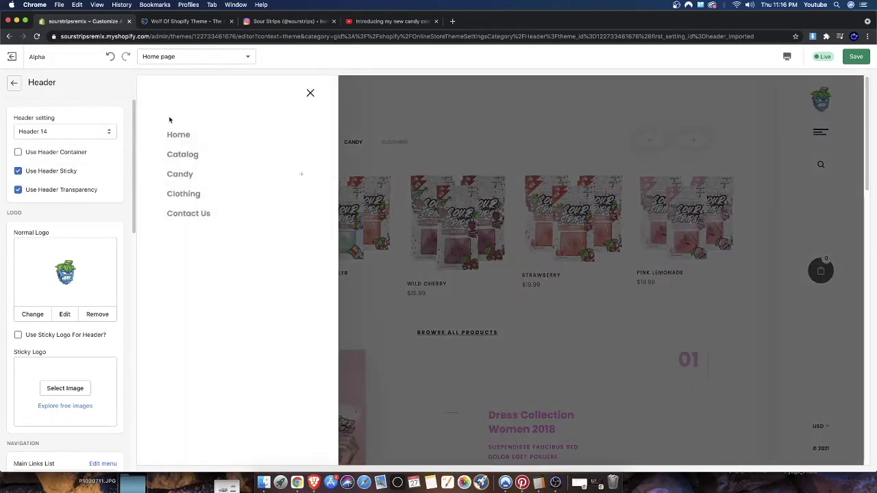
left_click(389, 158)
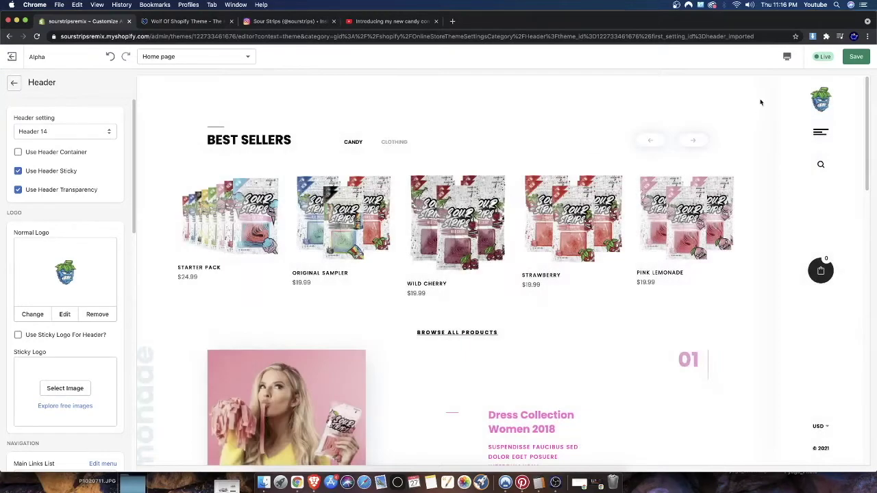
Check the navigation menu and its Candy submenu in the mobile preview, and save the header change.
left_click(786, 56)
left_click(803, 78)
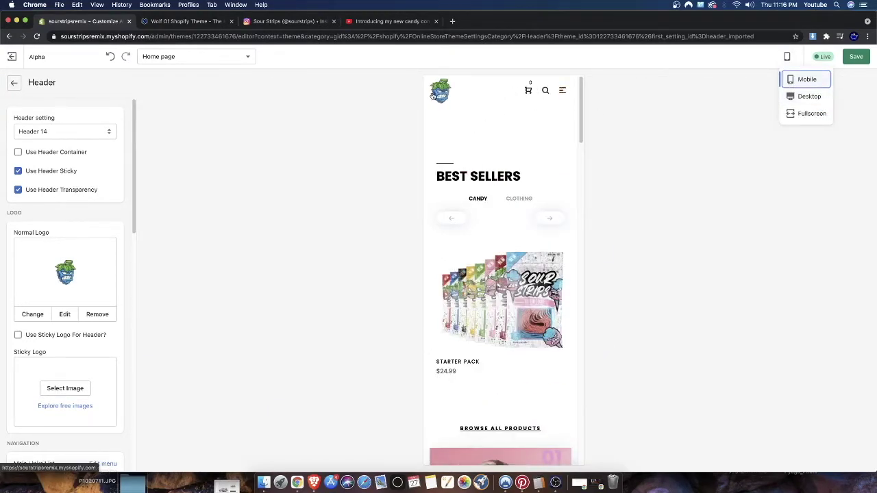
left_click(562, 92)
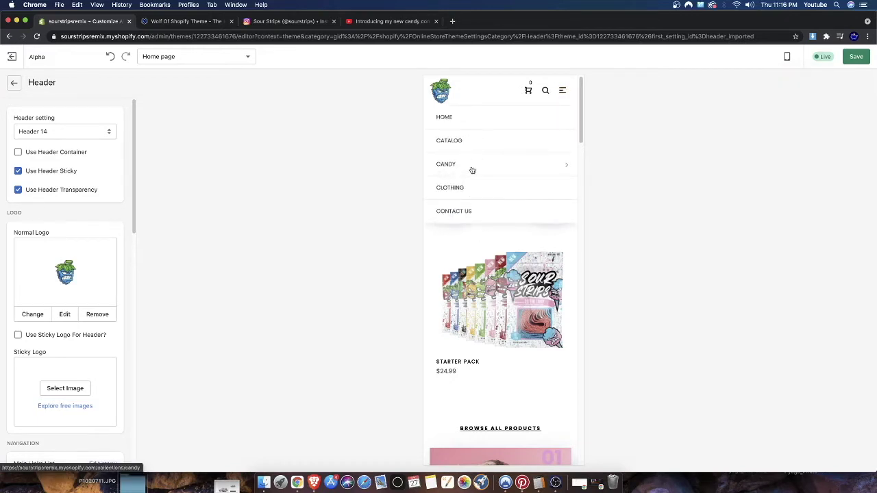
left_click(562, 165)
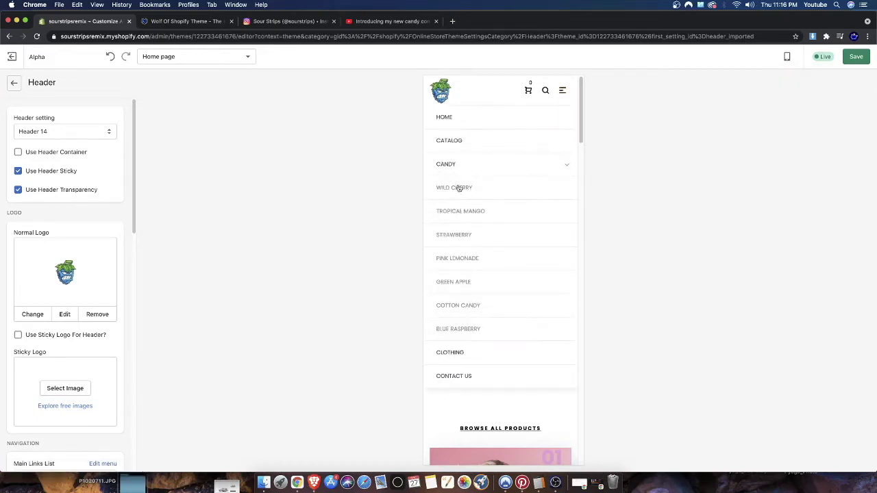
left_click(566, 163)
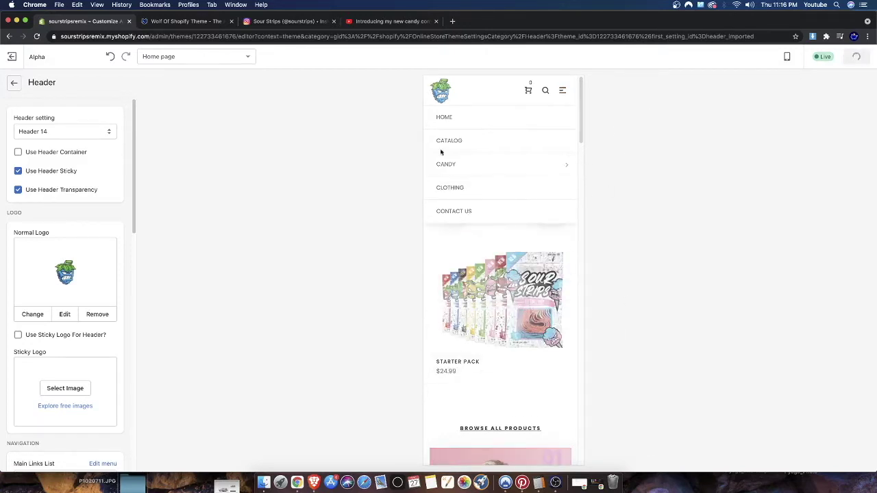
left_click(450, 117)
Leave the theme editor and open the store's Main menu in Navigation to review its menu items.
left_click(12, 84)
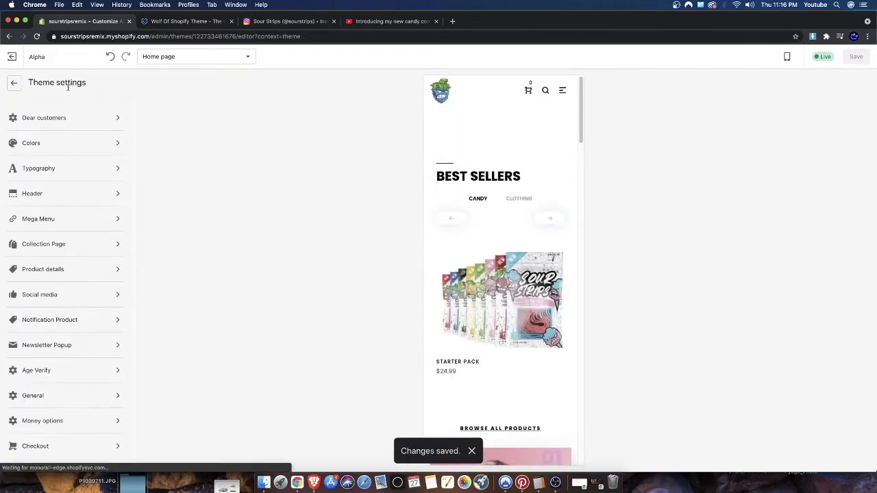
left_click(13, 82)
left_click(11, 57)
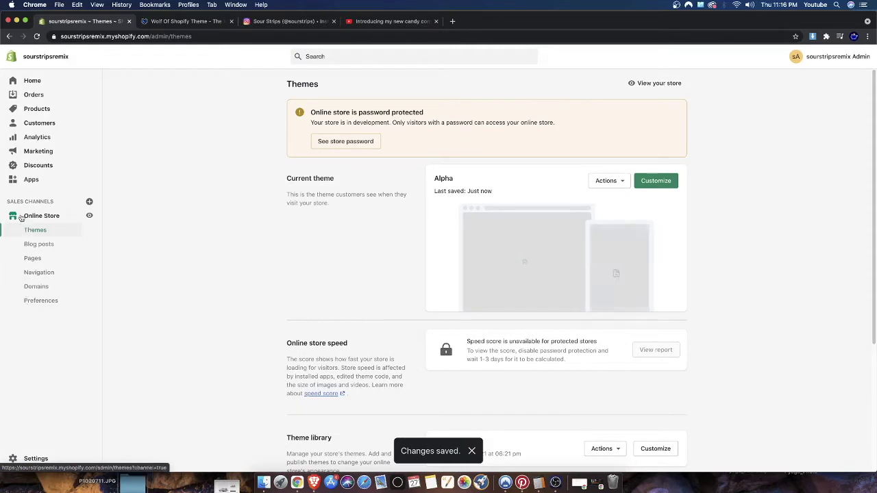
left_click(41, 274)
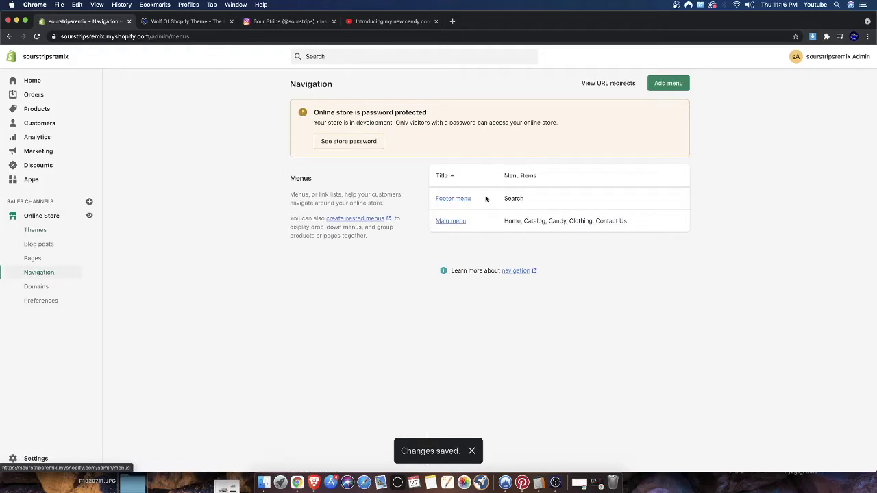
left_click(449, 221)
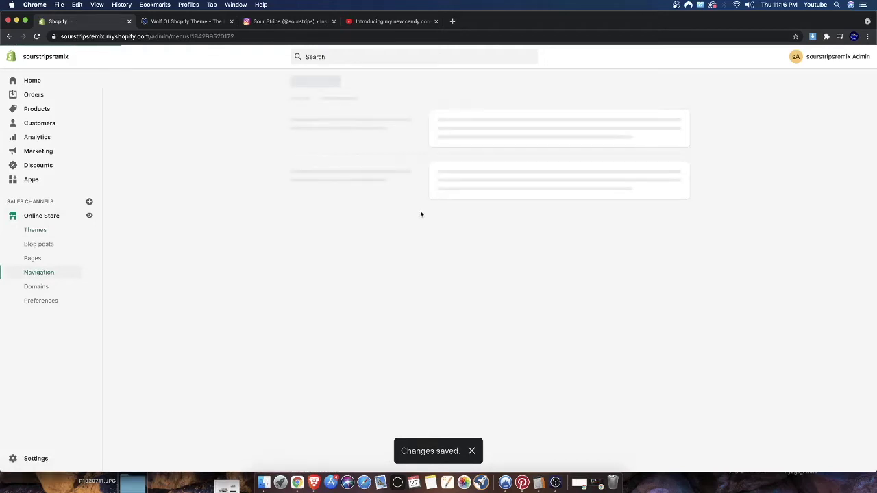
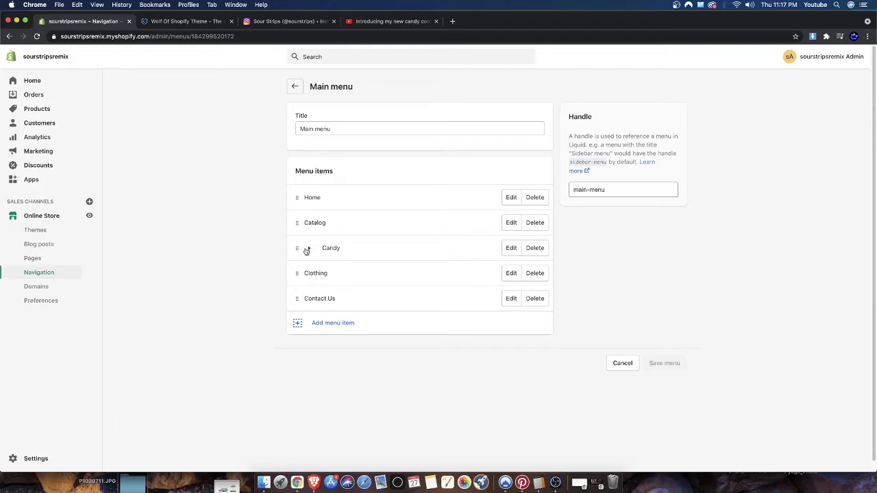
Reopen the Alpha theme for customization and switch the preview to desktop.
left_click(32, 219)
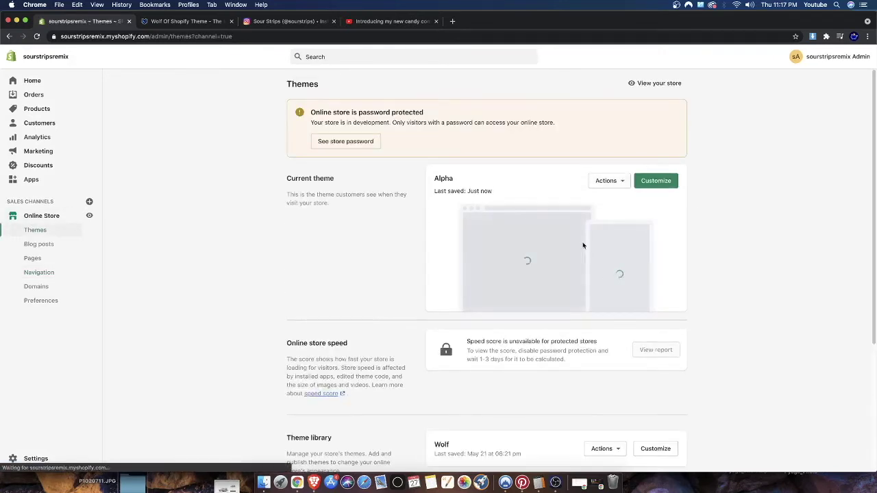
left_click(659, 181)
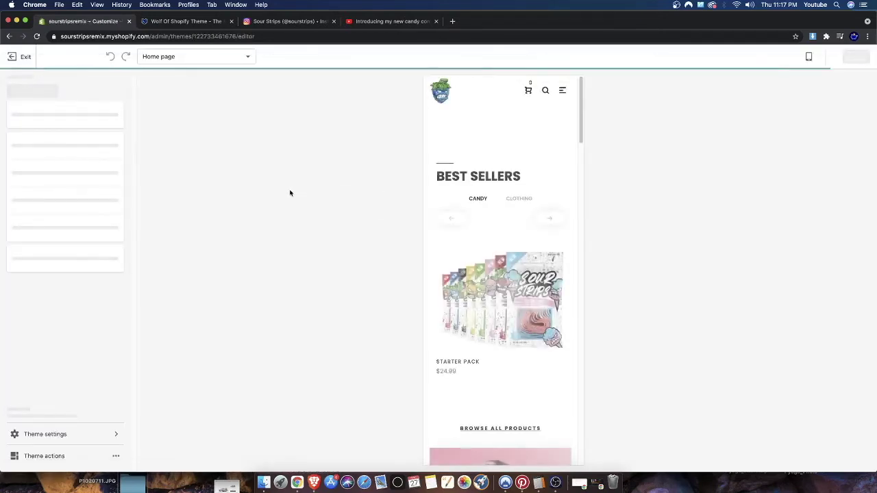
left_click(787, 57)
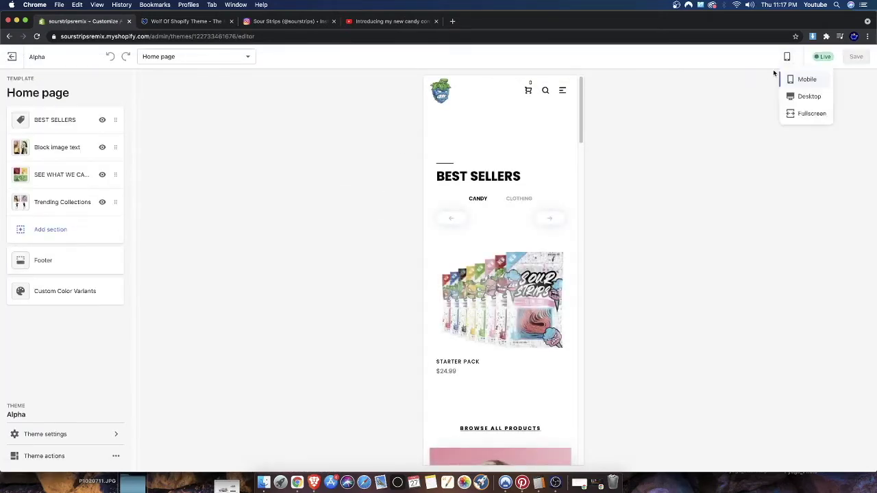
left_click(806, 96)
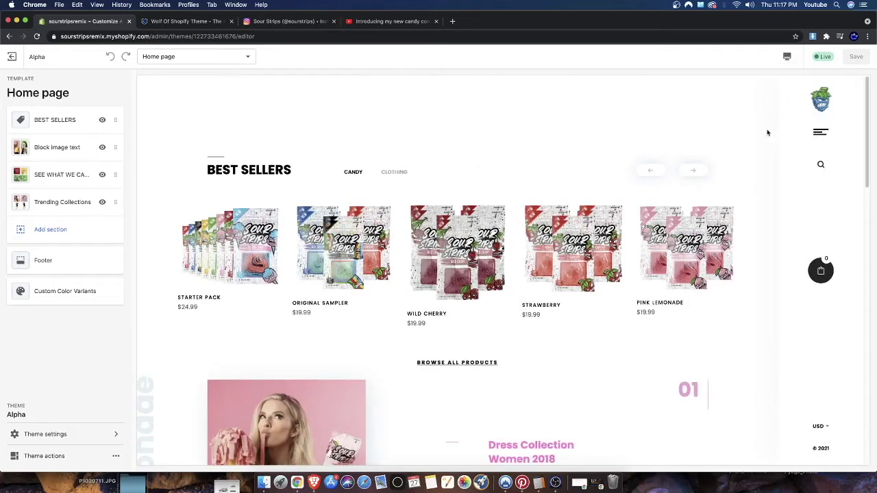
Open and close the navigation menu in the desktop preview to review its links.
left_click(821, 134)
left_click(454, 169)
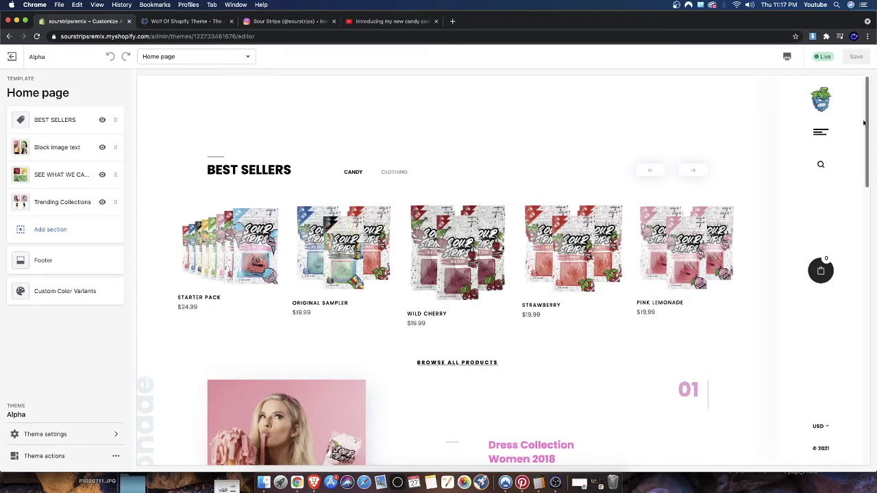
left_click(819, 132)
left_click(471, 164)
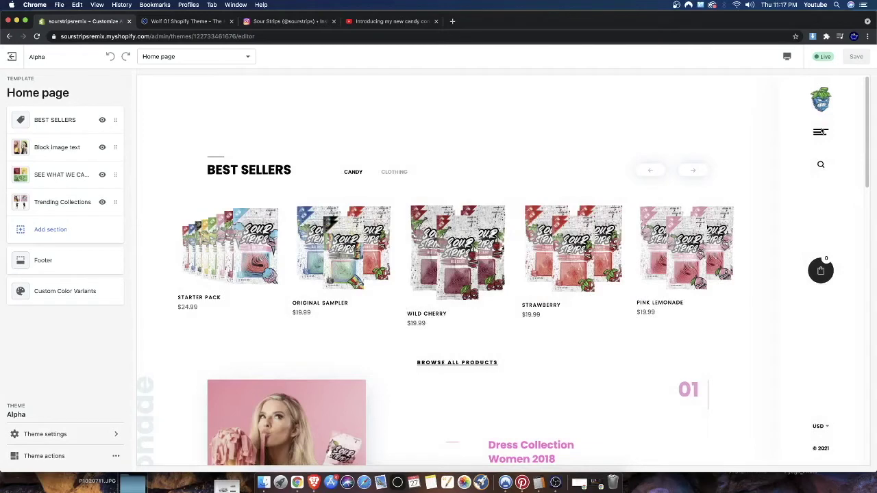
left_click(819, 132)
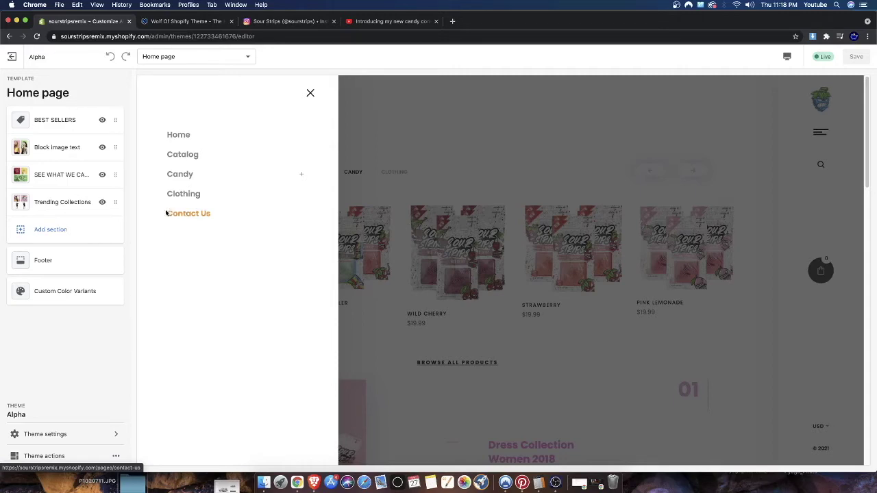
left_click(474, 137)
Open the home page's Footer section and look through its content blocks and theme settings.
scroll(293, 197, "down", 20)
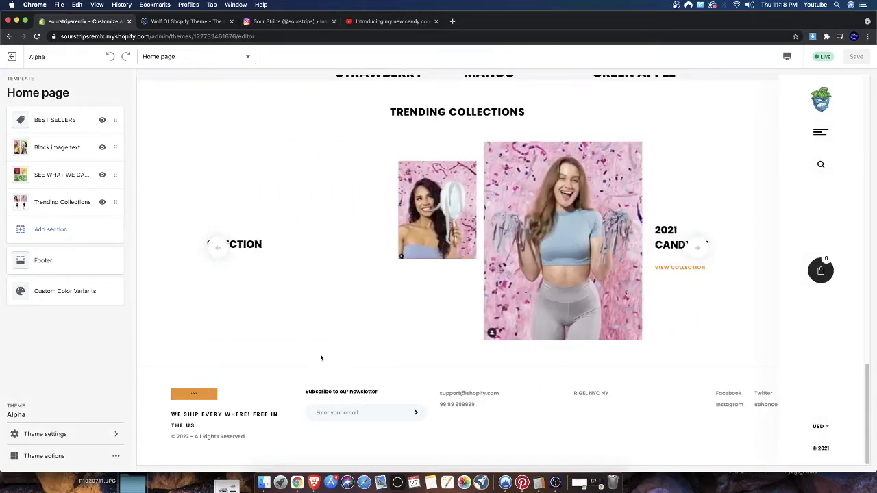
left_click(43, 261)
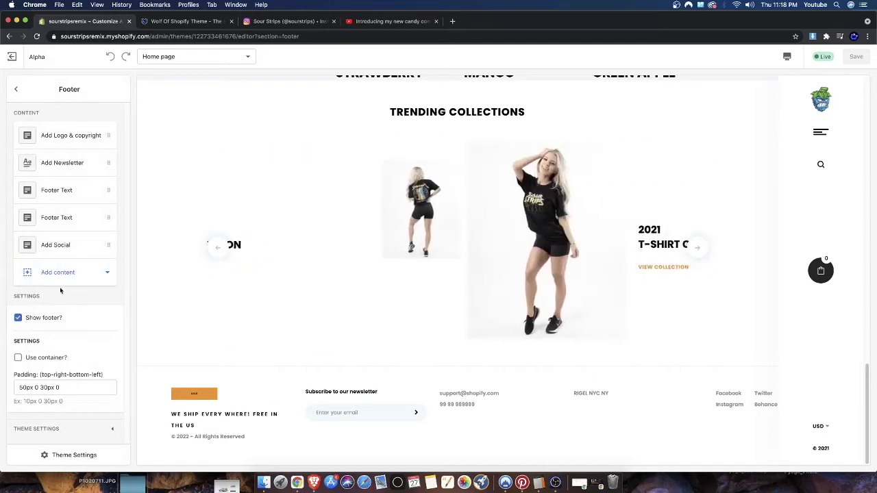
left_click(81, 435)
scroll(76, 336, "down", 10)
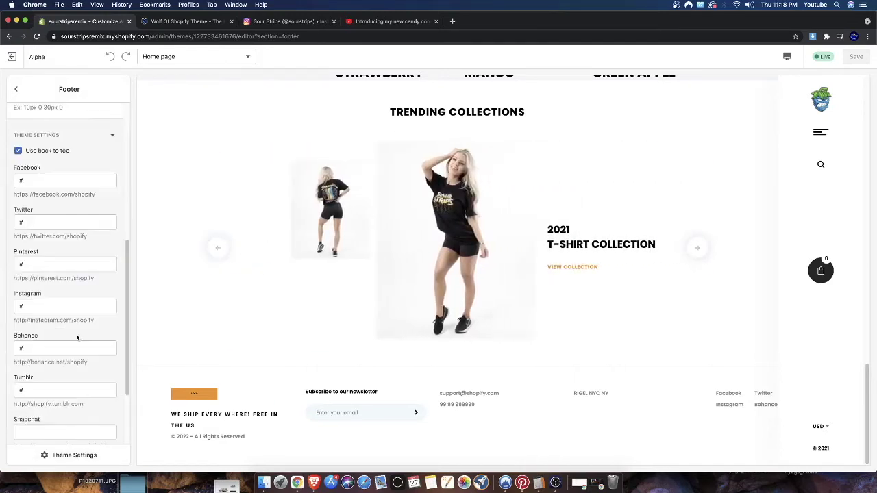
scroll(59, 287, "up", 10)
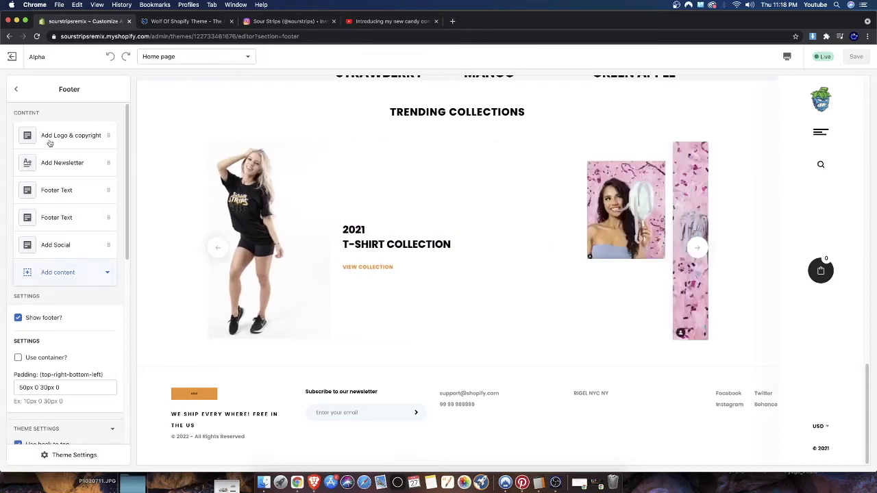
Look over the categories in the theme settings and return to the home page's Footer section.
left_click(13, 86)
left_click(81, 433)
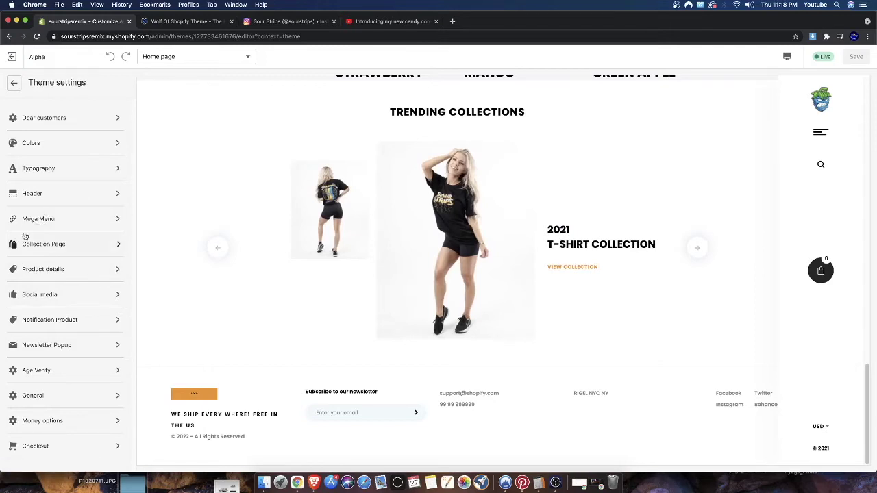
left_click(14, 82)
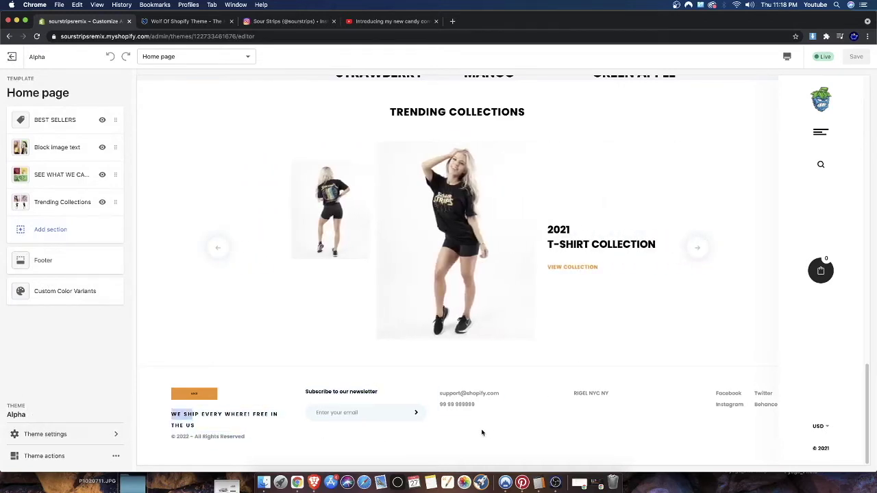
left_click(42, 260)
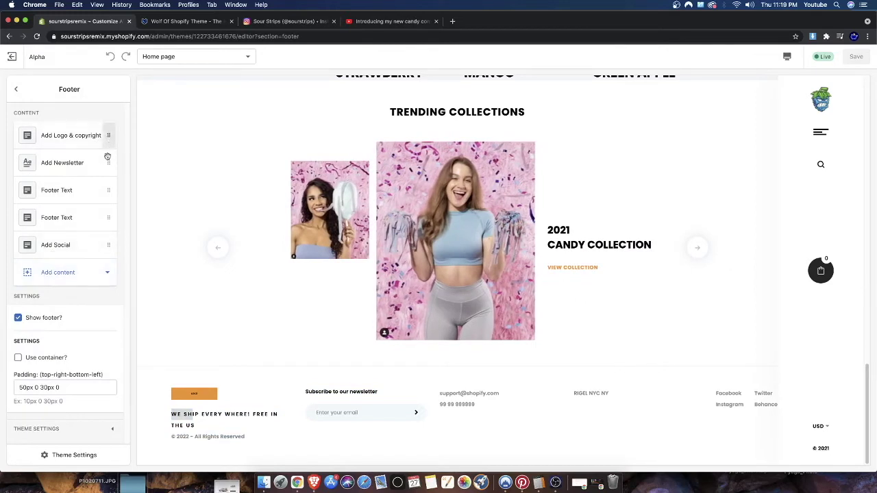
Reorder the footer blocks so a Footer Text block sits between Add Logo & copyright and Add Newsletter.
left_click_drag(109, 214, 97, 135)
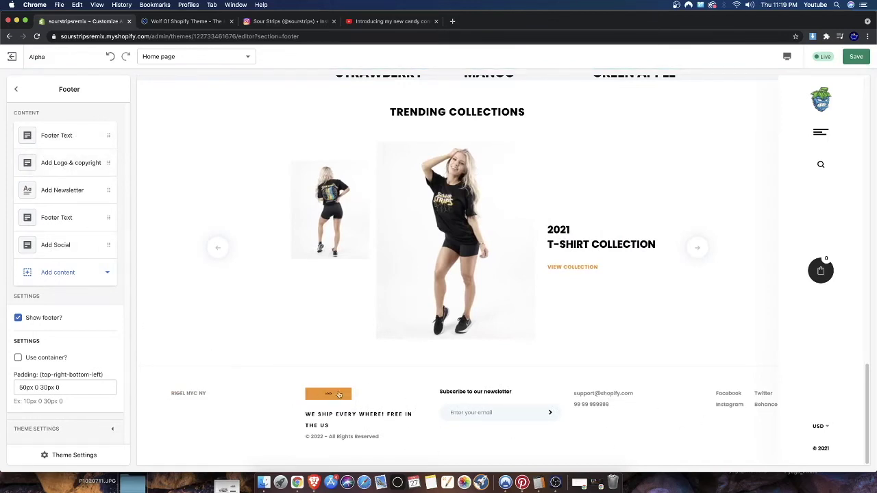
left_click_drag(292, 387, 337, 437)
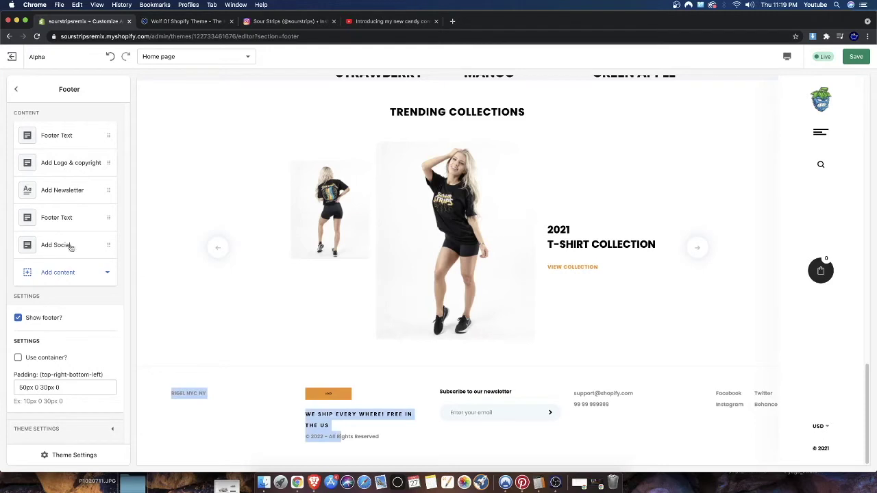
left_click_drag(108, 167, 110, 135)
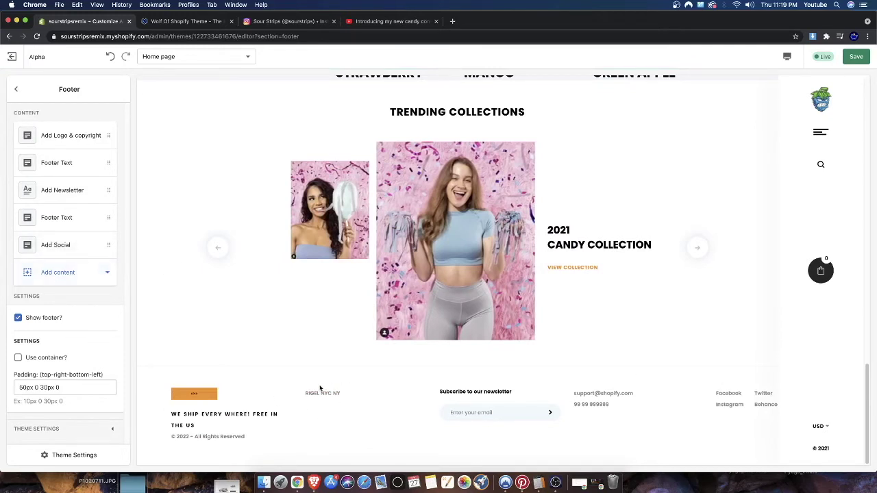
Examine the home page preview from the flavor section down to the rearranged footer.
scroll(319, 389, "up", 2)
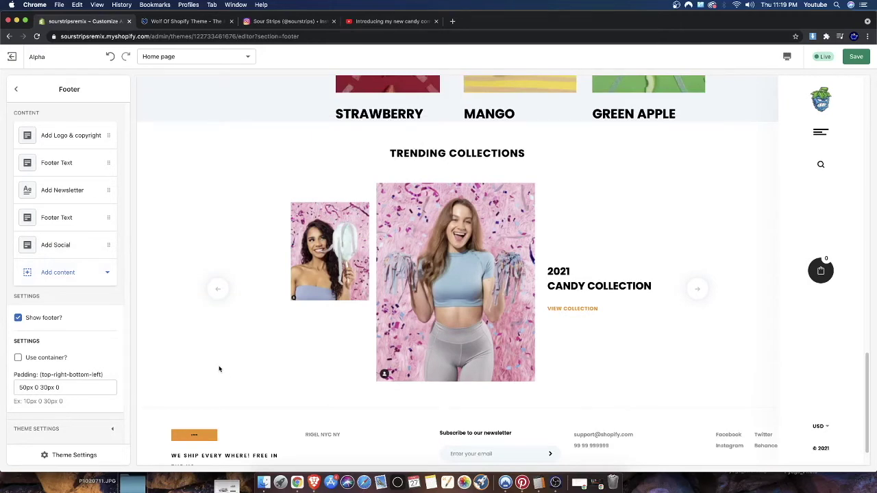
scroll(535, 404, "down", 1)
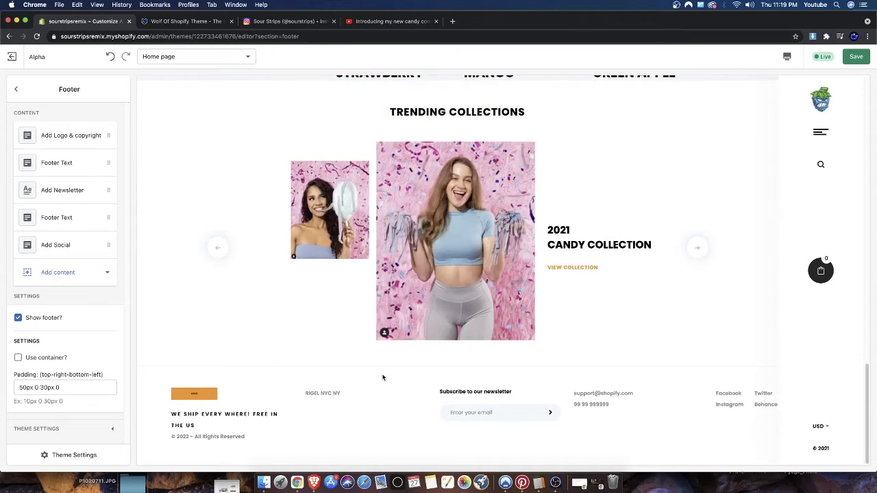
scroll(374, 375, "up", 1)
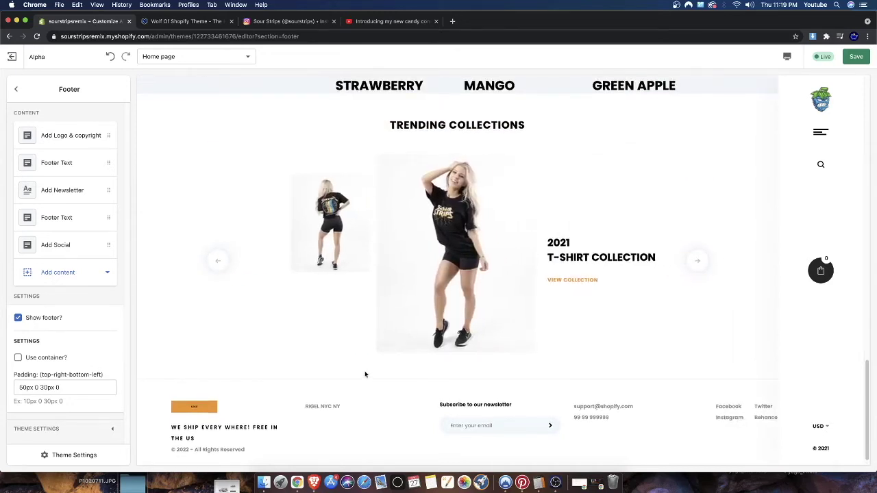
scroll(364, 374, "down", 1)
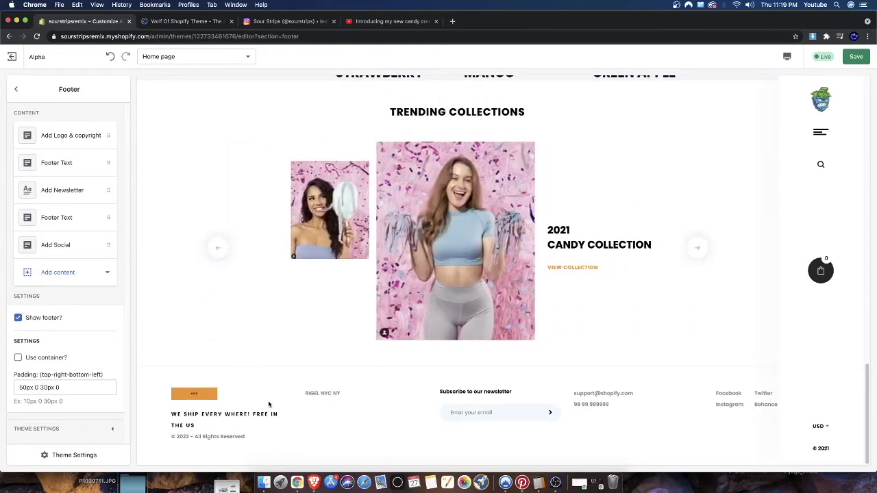
scroll(175, 382, "up", 10)
scroll(171, 380, "down", 9)
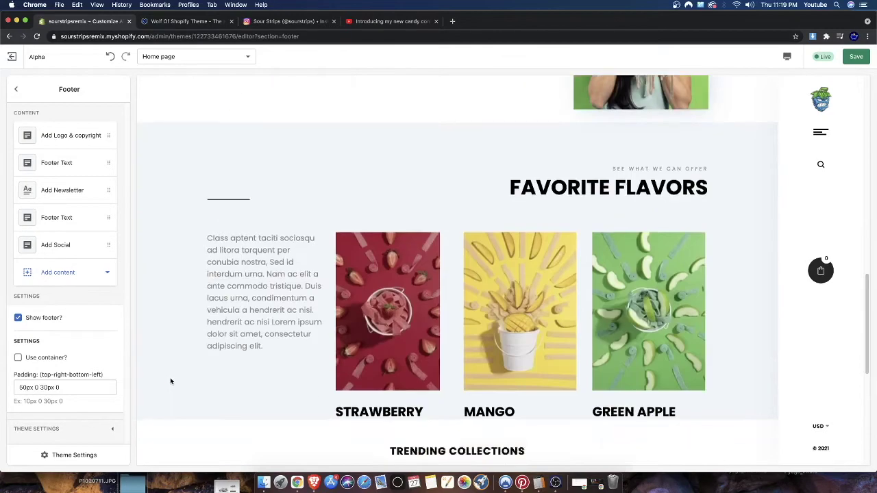
scroll(171, 381, "down", 3)
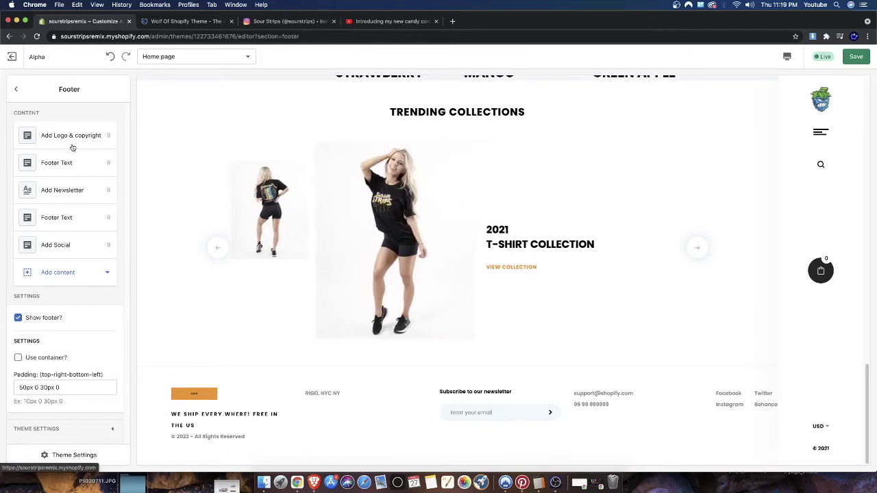
Close the Footer section and leave the Alpha theme editor, discarding the unsaved changes.
left_click(15, 89)
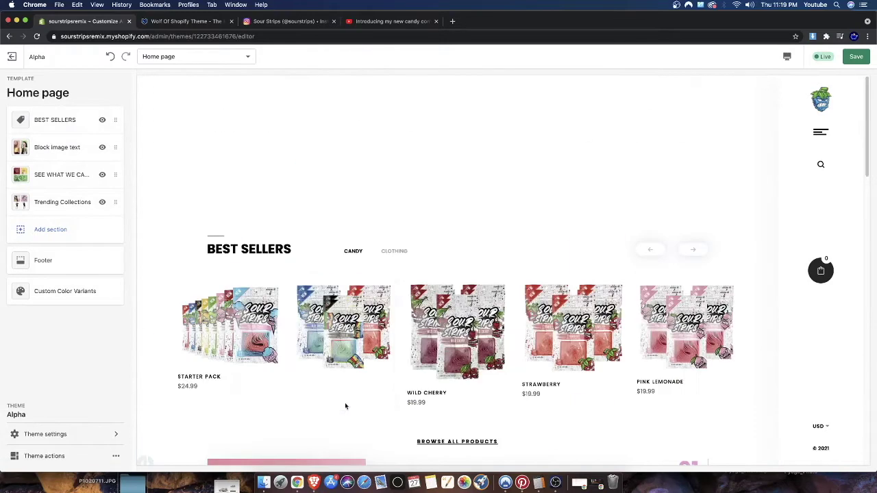
left_click(11, 56)
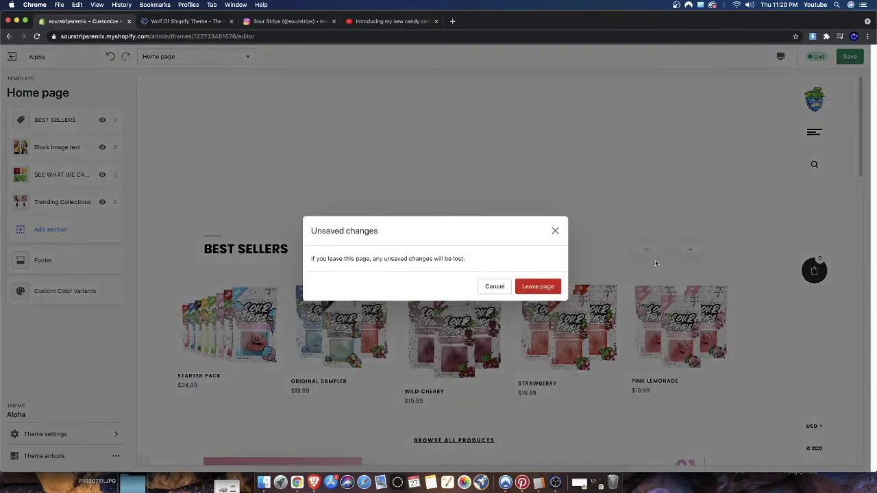
left_click(538, 286)
Look over the Alpha Wolf theme page on the Wolf of Shopify site and the store's Themes page in Shopify.
left_click(198, 21)
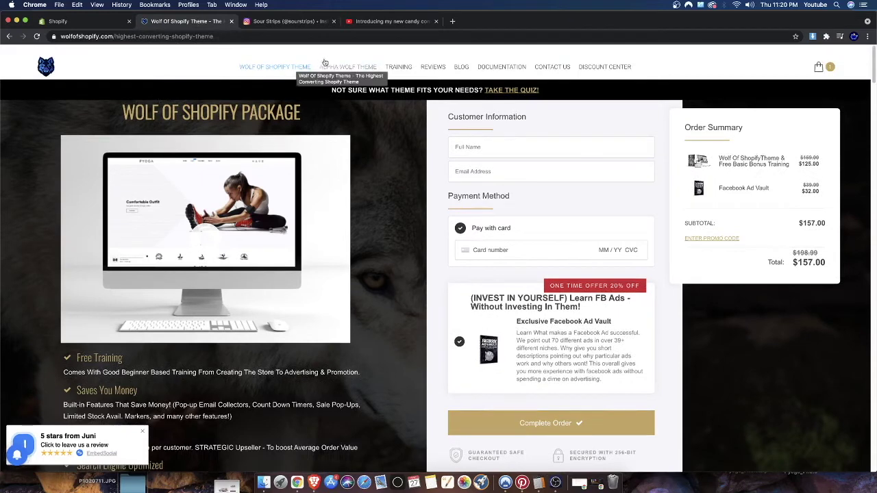
left_click(343, 67)
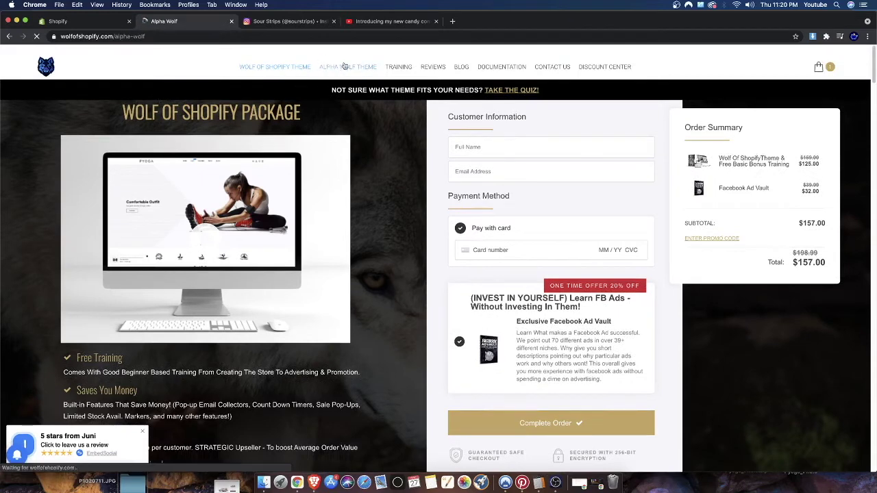
scroll(678, 206, "down", 1)
scroll(678, 205, "down", 3)
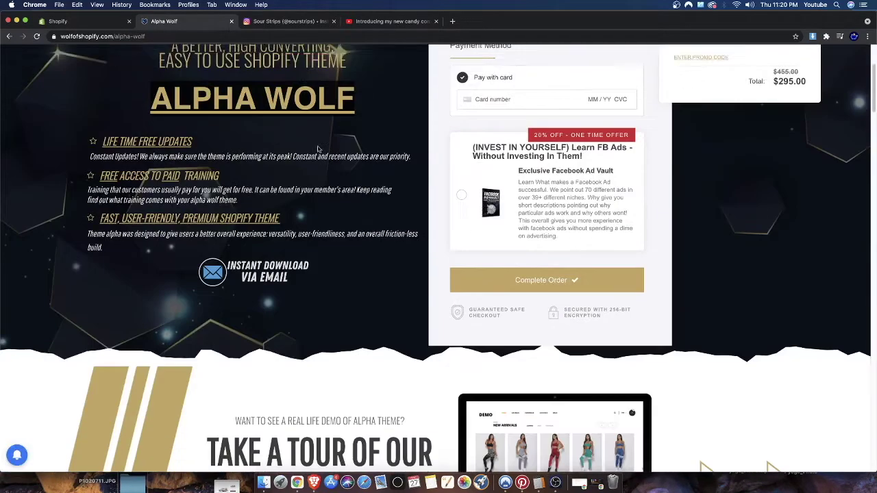
left_click(69, 21)
scroll(437, 156, "down", 3)
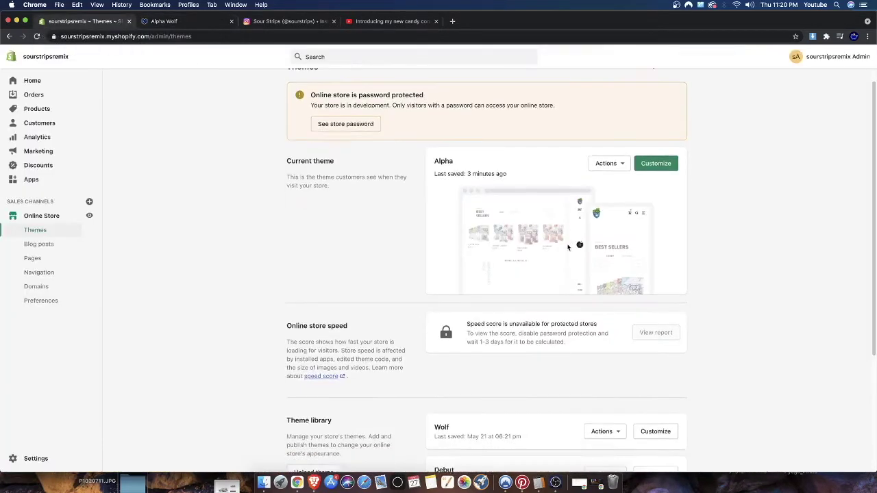
Compare the Wolf Of Shopify Theme and Alpha Wolf Theme pages, examining the Alpha Theme's price in the order summary.
left_click(203, 24)
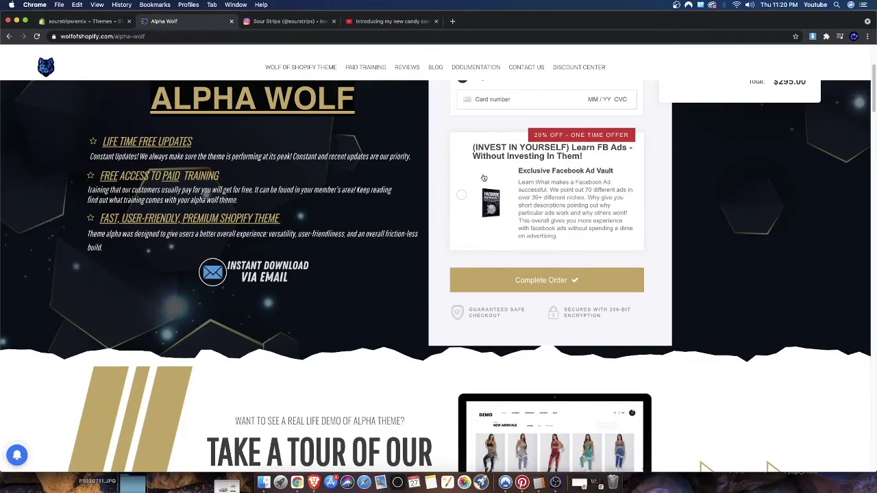
scroll(281, 82, "up", 3)
left_click(284, 67)
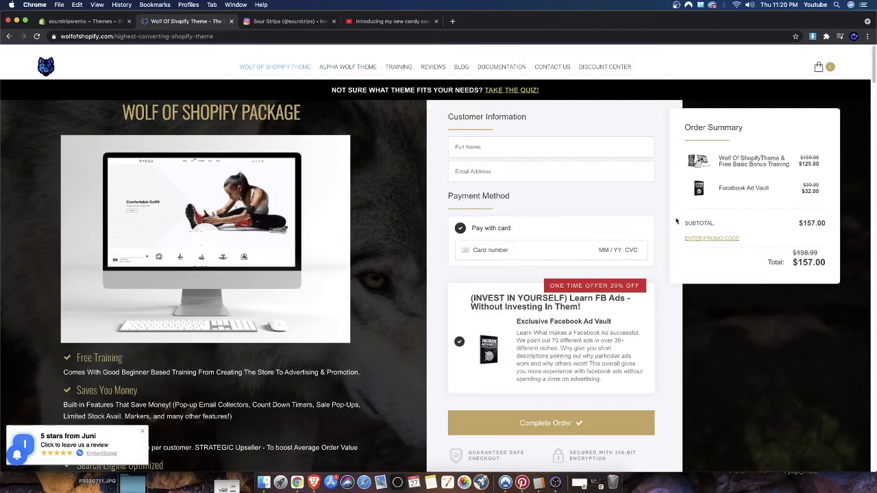
left_click(334, 67)
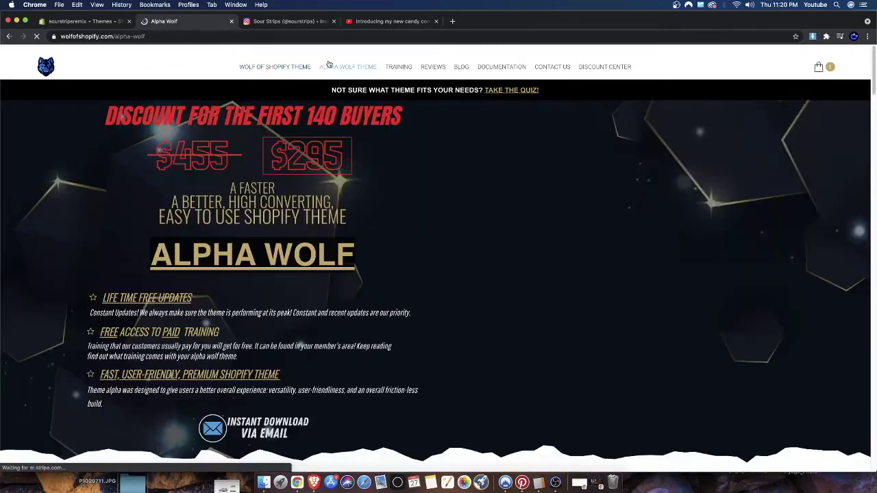
left_click_drag(783, 238, 810, 239)
left_click(803, 235)
left_click_drag(803, 235, 778, 227)
left_click(776, 225)
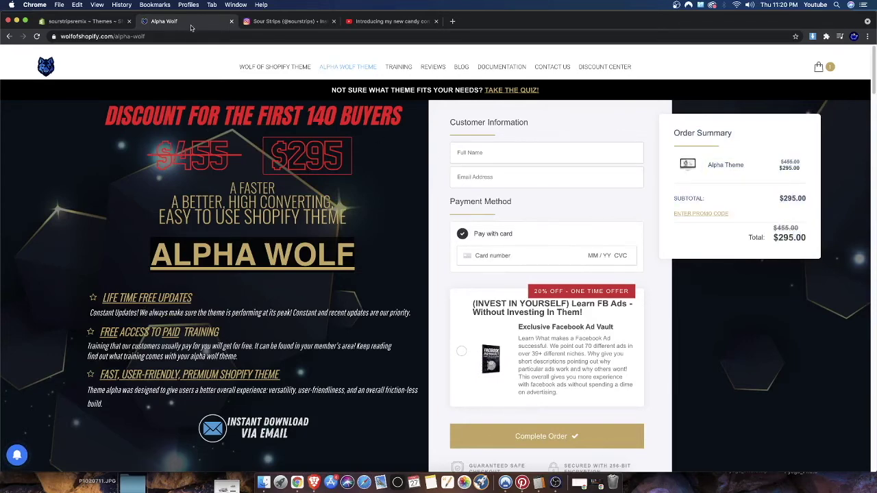
Return to the Wolf Of Shopify Theme page and examine the theme's price in its order summary.
left_click(274, 66)
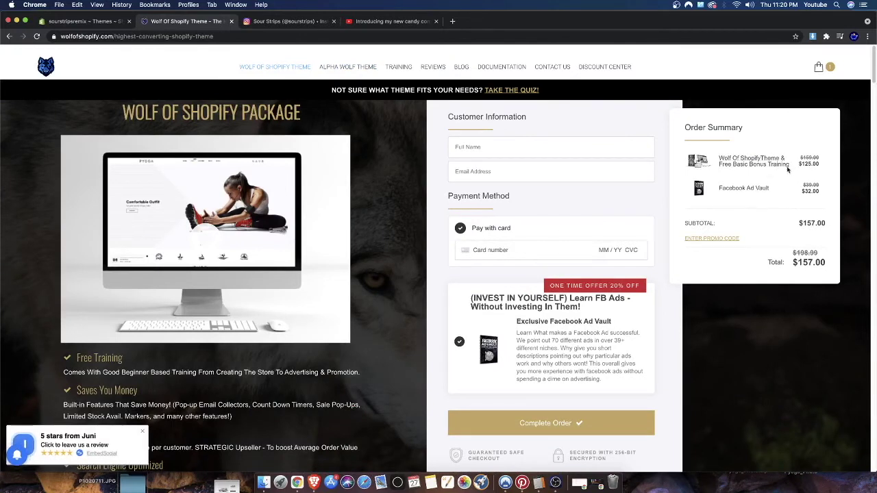
left_click_drag(793, 163, 820, 165)
left_click_drag(811, 166, 803, 148)
left_click(802, 158)
Switch back to the Shopify admin and open the Wolf theme from the theme library for customization.
left_click(81, 21)
scroll(616, 337, "down", 2)
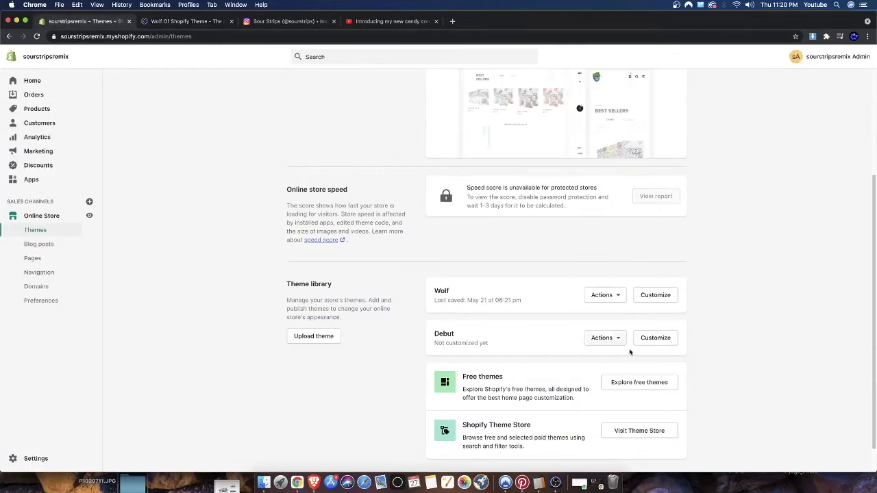
left_click(651, 295)
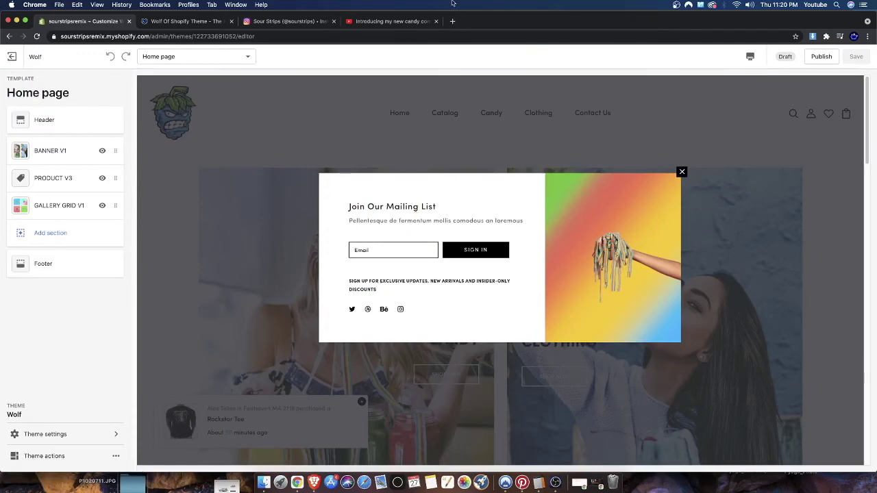
Revisit the Wolf of Shopify site and compare the order pages of its two themes again.
left_click(185, 21)
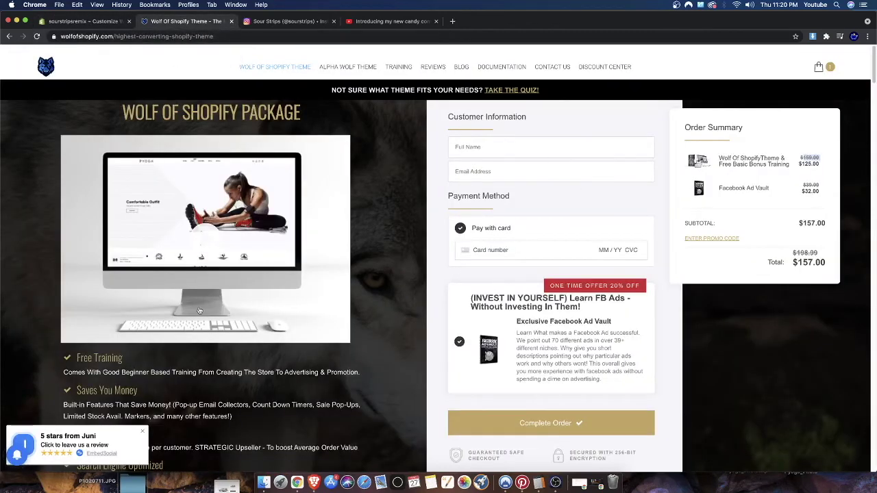
left_click_drag(793, 265, 445, 106)
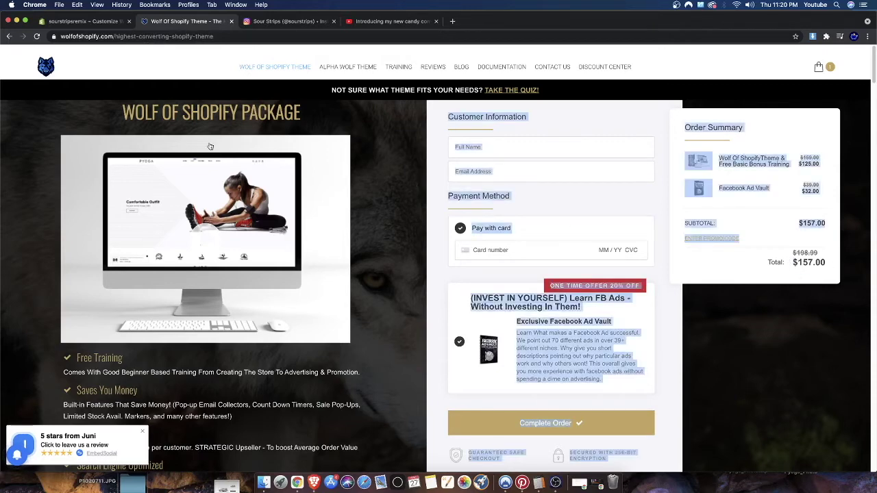
left_click(327, 68)
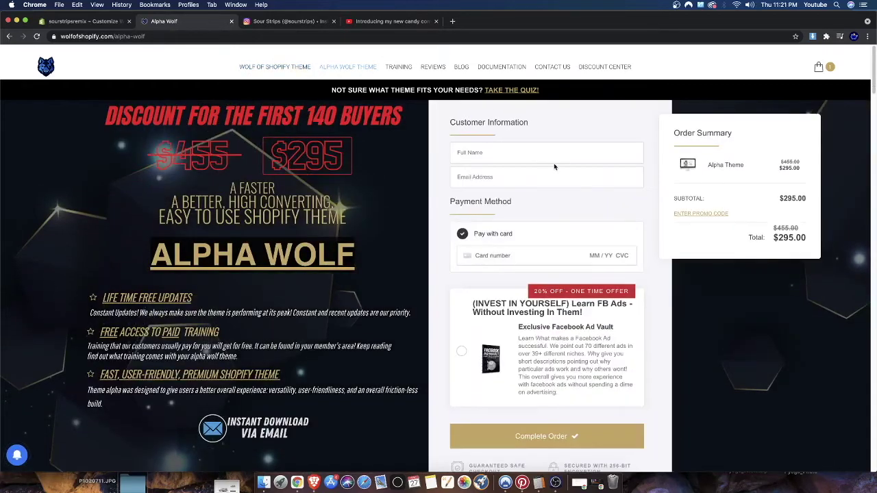
left_click(268, 68)
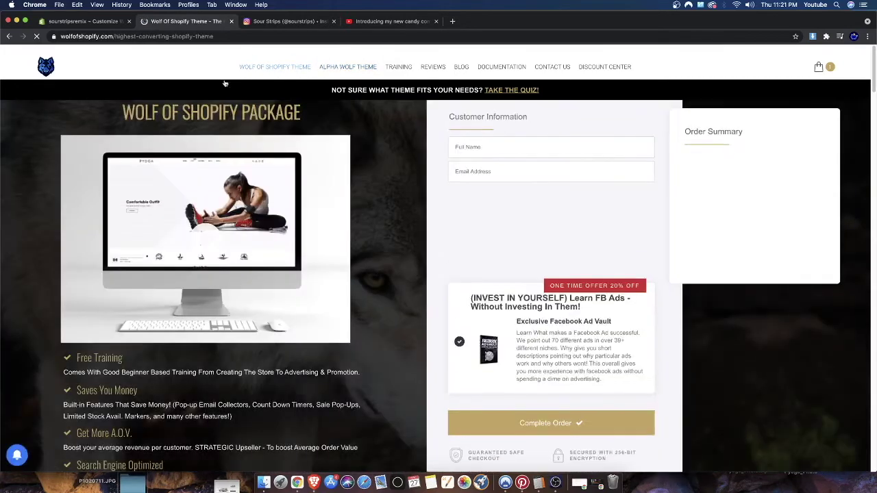
Return to the Wolf theme editor, dismiss the mailing list popup and open the home page's Header section.
key("super+1")
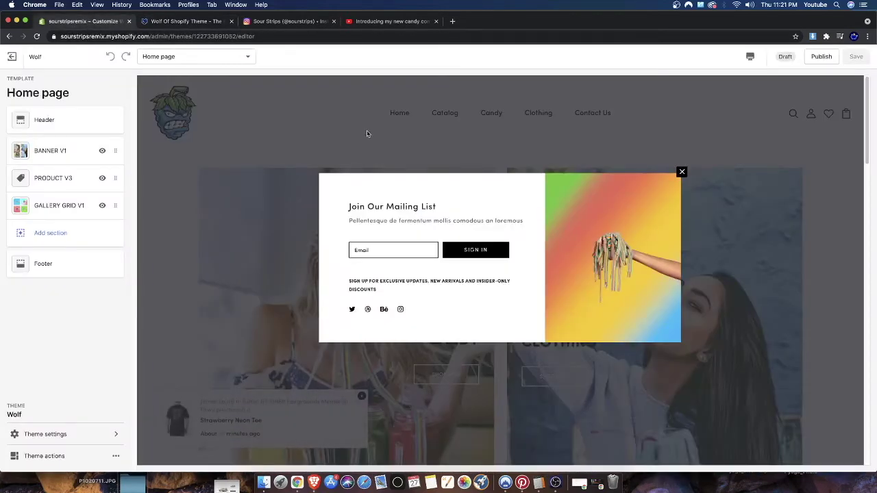
left_click(682, 172)
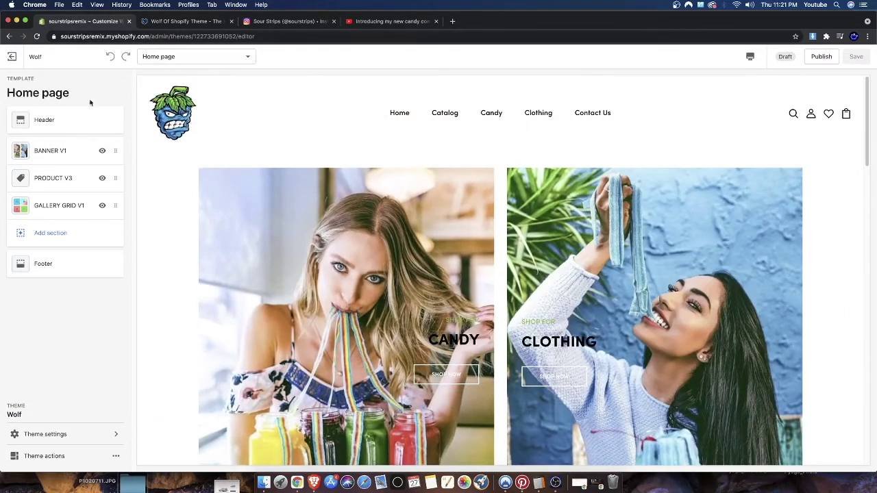
left_click(80, 127)
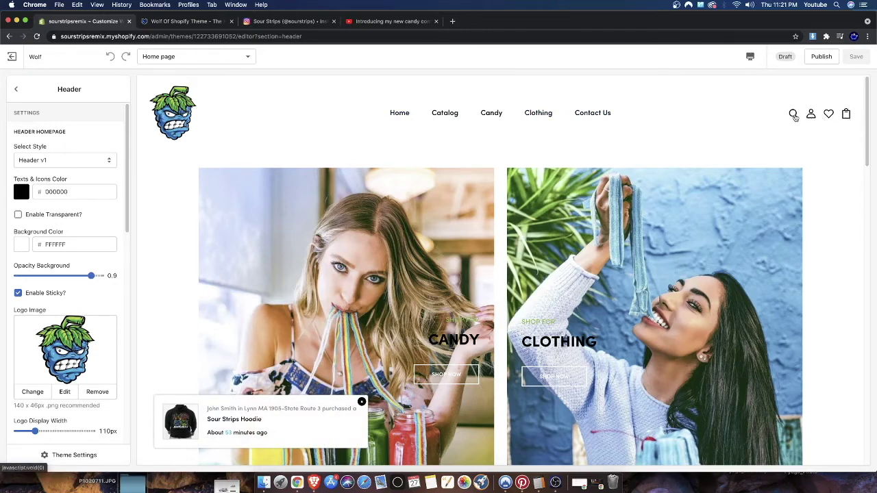
Try the Header v2 style for the home page and change the selection to Header v3.
left_click(59, 160)
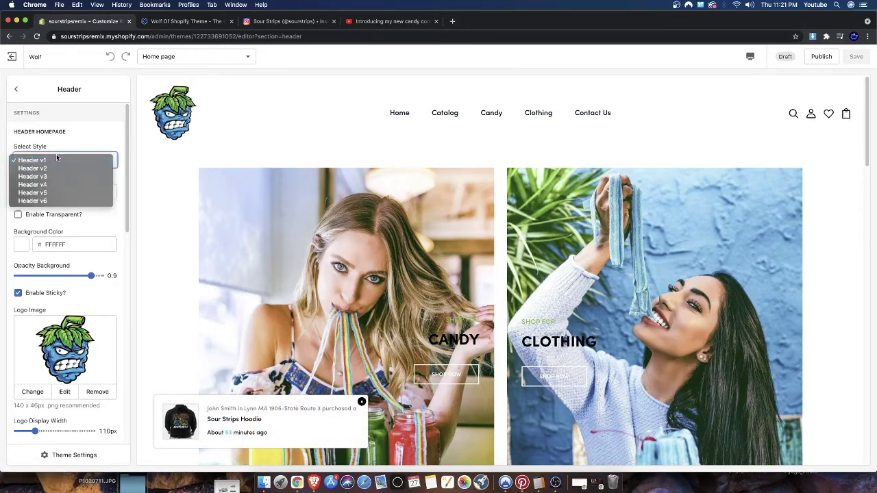
left_click(51, 170)
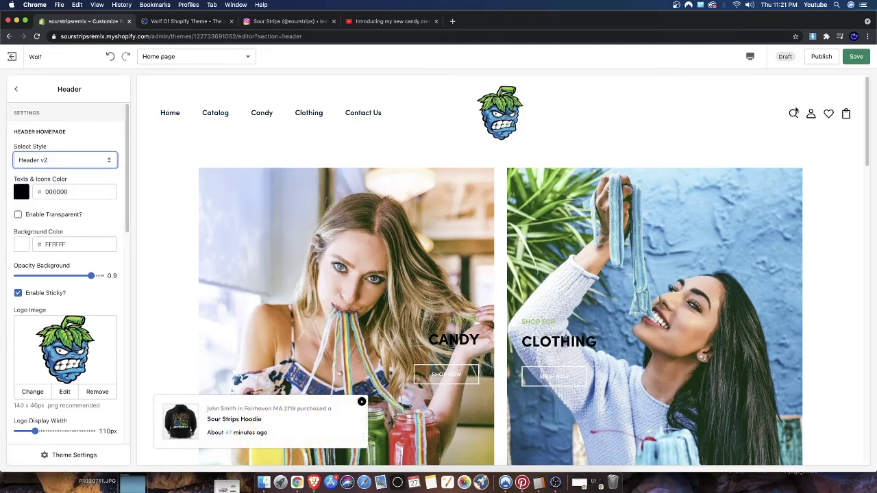
left_click(31, 160)
left_click(28, 168)
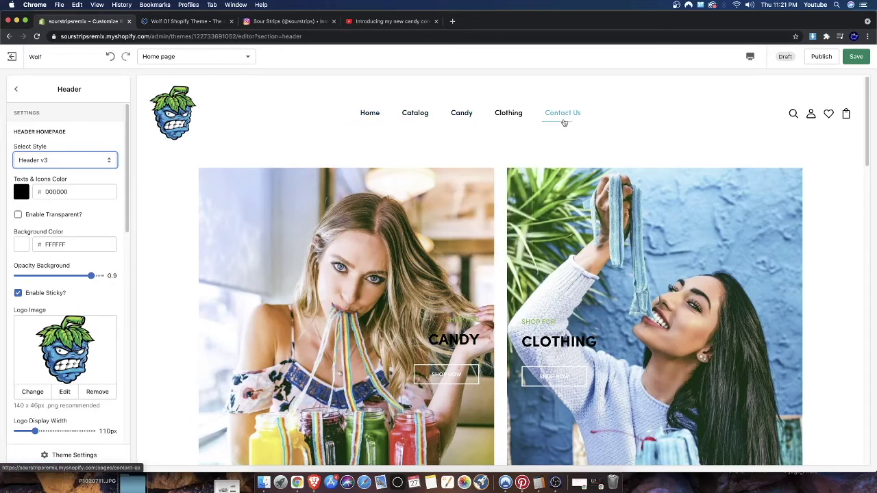
Try the Header v4 style for the home page and change the selection to Header v5.
left_click(84, 162)
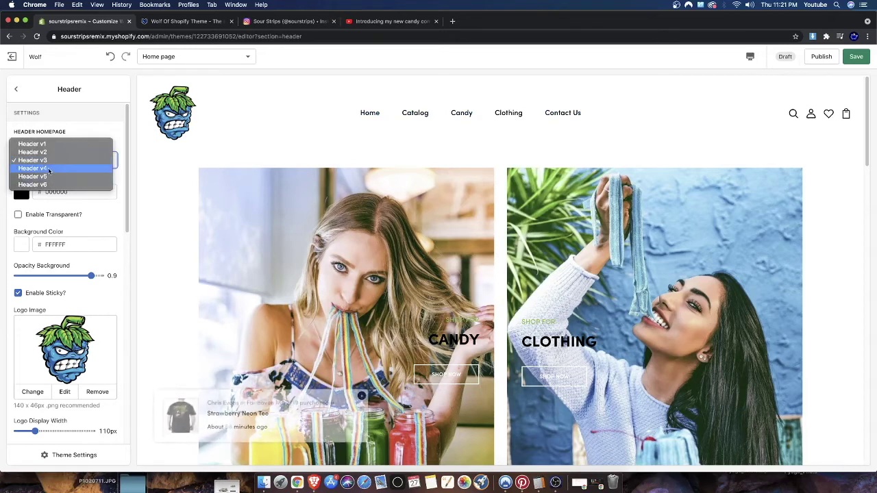
left_click(49, 169)
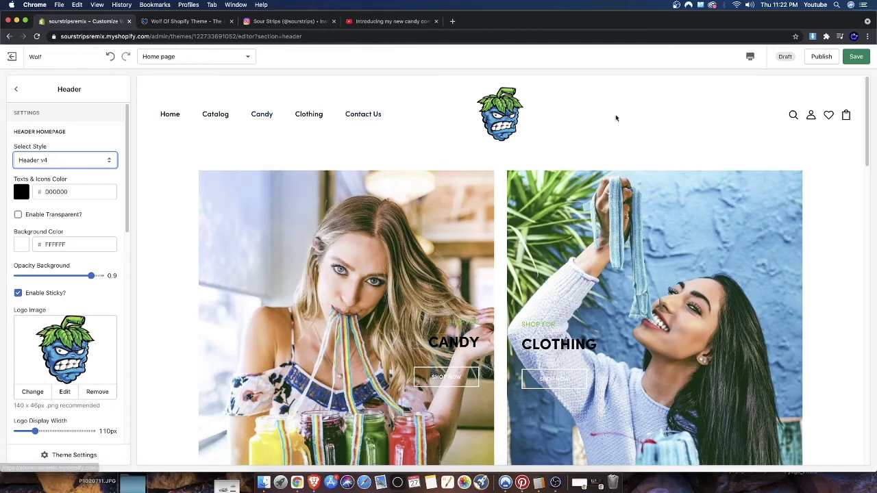
left_click(63, 164)
left_click(55, 171)
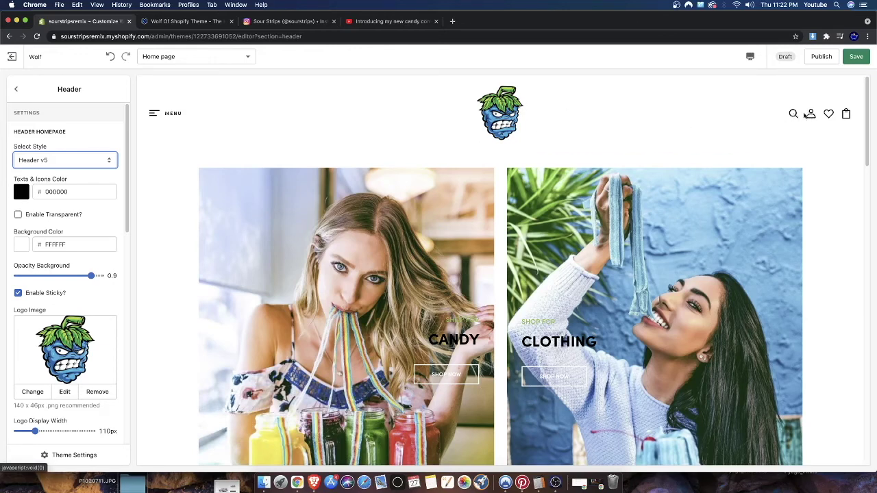
left_click(159, 117)
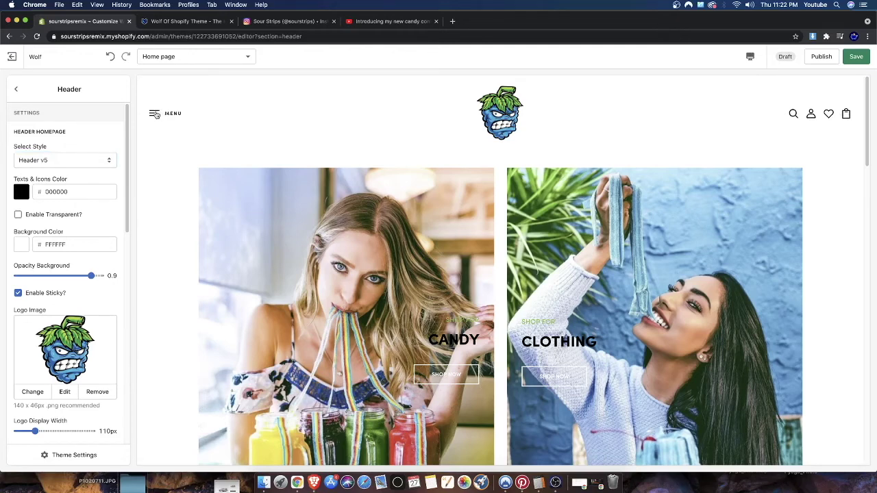
Save the theme with the Header v5 style and open and close its slide-out menu in the preview.
left_click(16, 89)
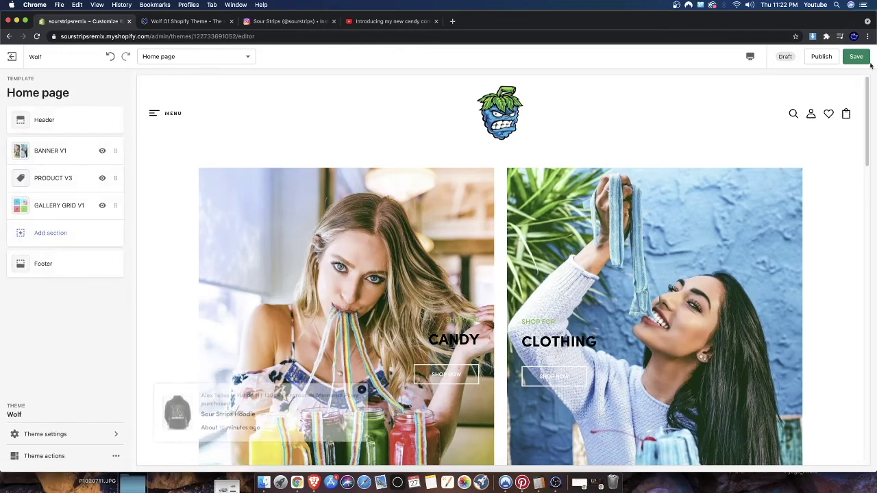
left_click(858, 57)
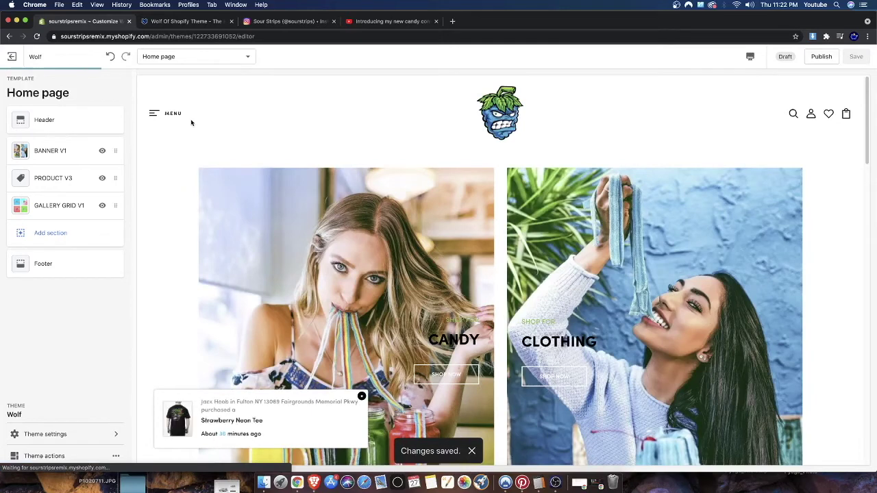
left_click(157, 114)
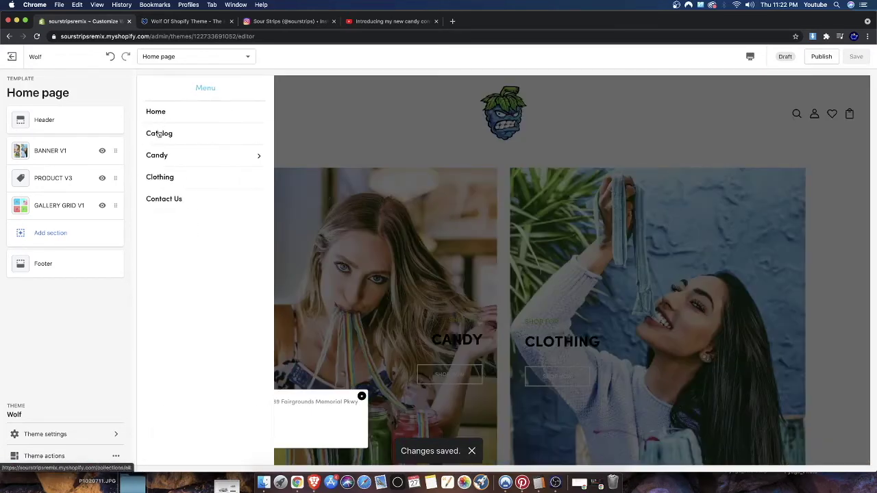
left_click(394, 172)
Set the home page header style to Header v6, save the theme and check its slide-out menu in the preview.
left_click(48, 121)
left_click(47, 159)
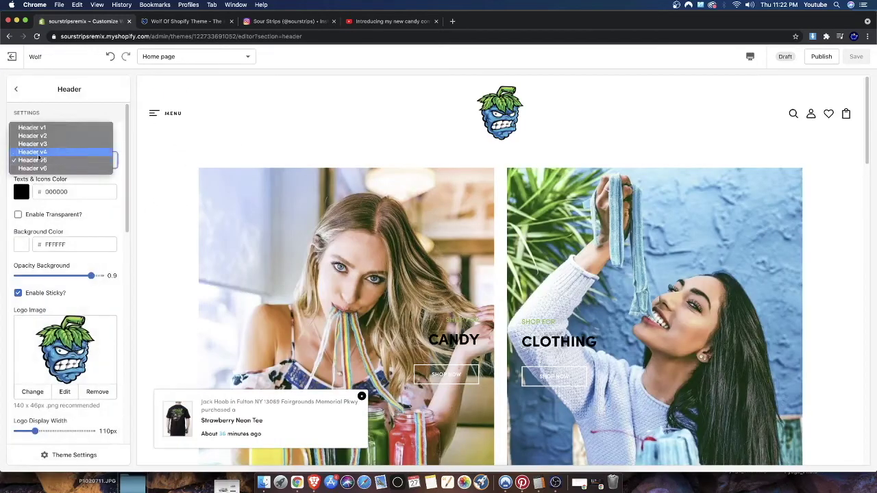
left_click(47, 168)
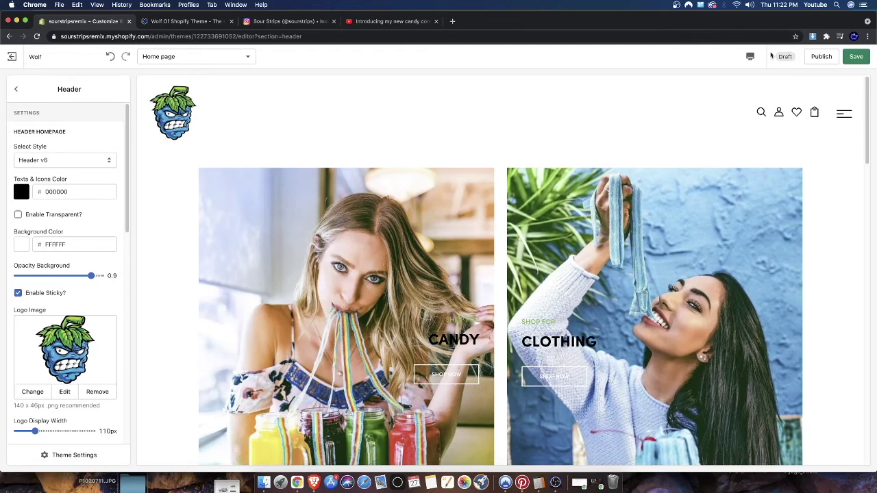
left_click(857, 58)
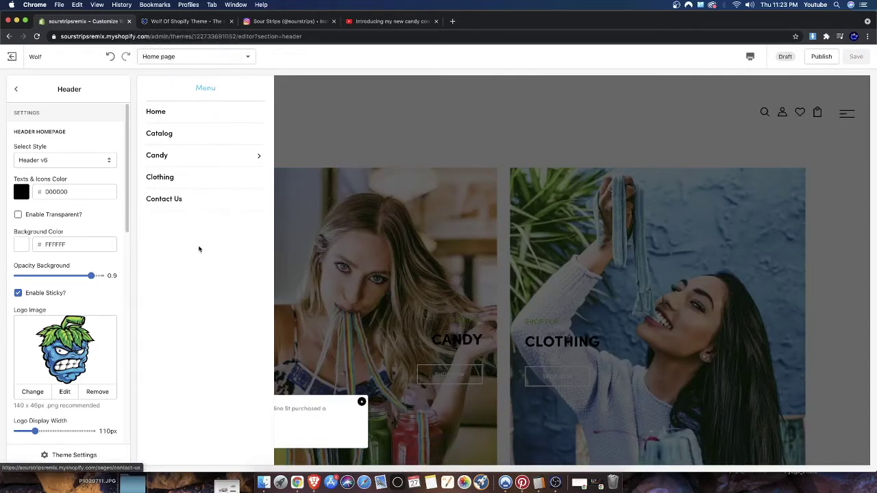
left_click(757, 154)
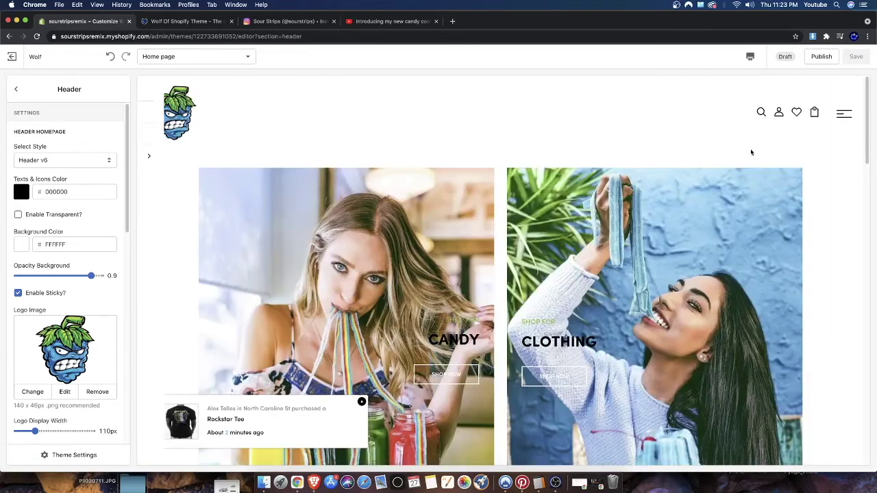
Leave the Header settings, switch the home page preview to mobile, and open and close its navigation menu.
left_click(13, 91)
left_click(751, 57)
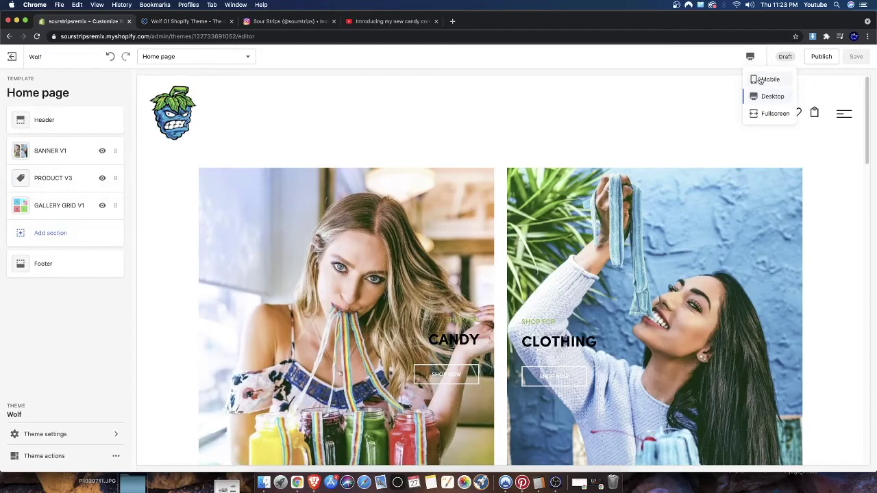
left_click(755, 79)
left_click(435, 93)
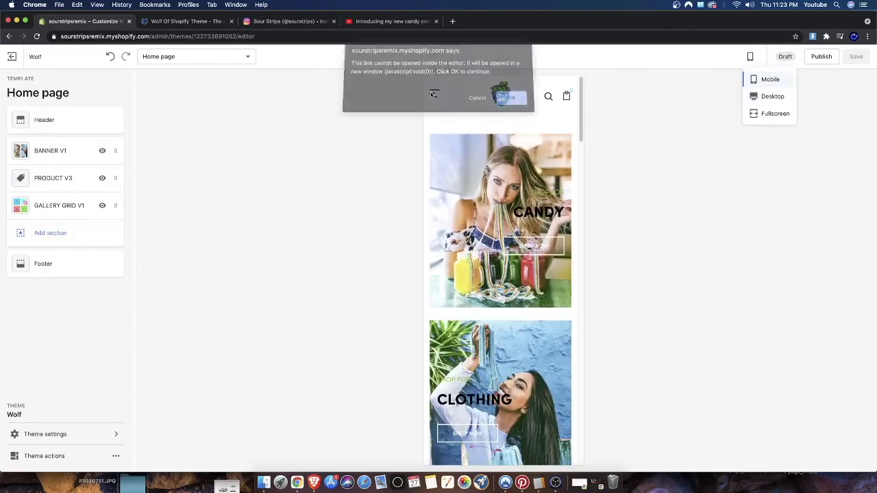
left_click(477, 103)
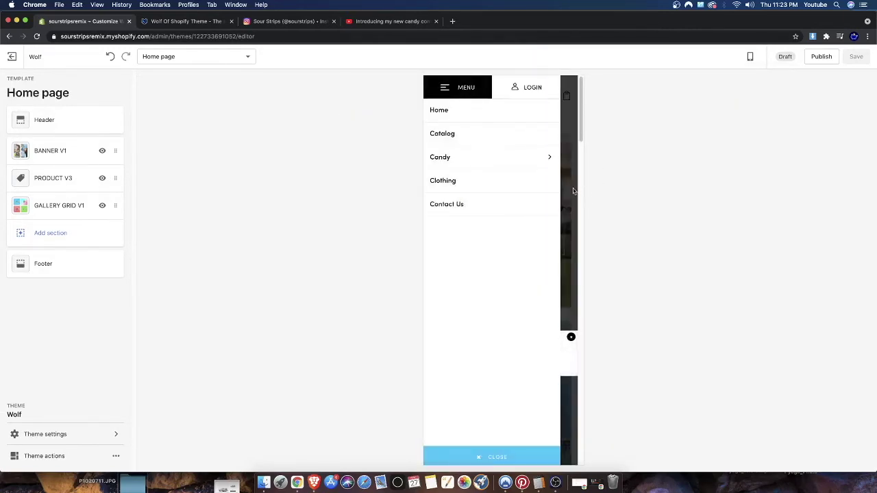
left_click(574, 192)
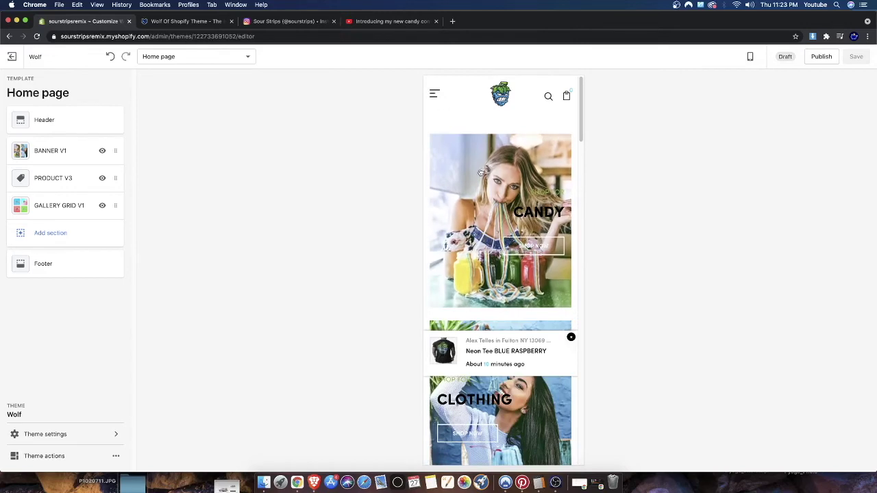
Look through the home page in the mobile preview and open the Original Sampler product page.
scroll(483, 172, "down", 5)
scroll(494, 176, "down", 10)
scroll(534, 363, "up", 8)
scroll(559, 329, "down", 3)
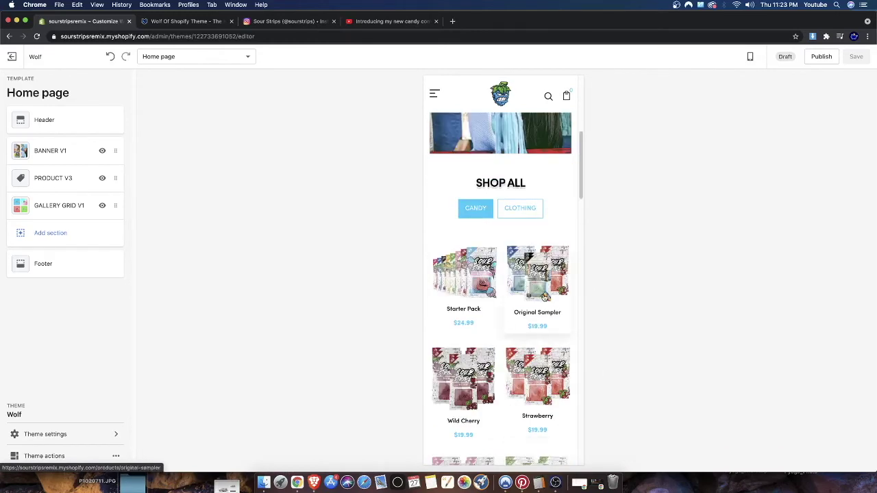
left_click(533, 300)
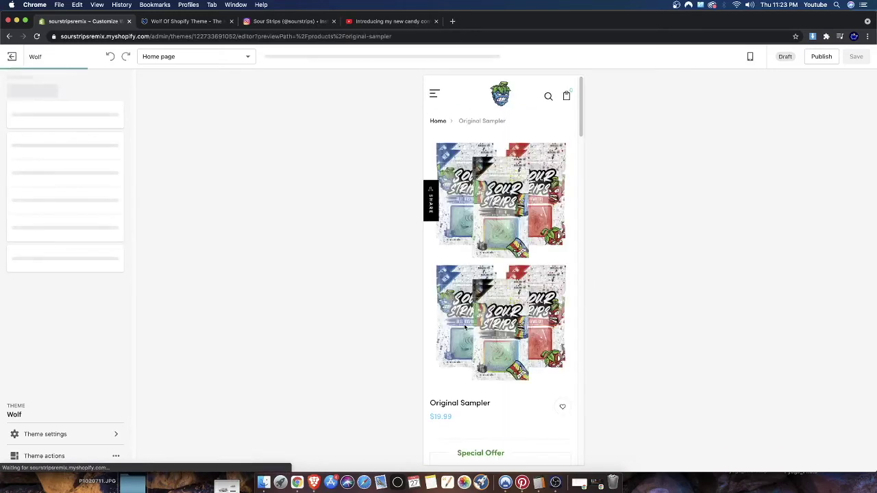
Examine the mobile layout of the Original Sampler page, including its offer, purchase buttons, information boxes, description and sticky navigation bar.
scroll(493, 346, "down", 5)
scroll(497, 322, "up", 5)
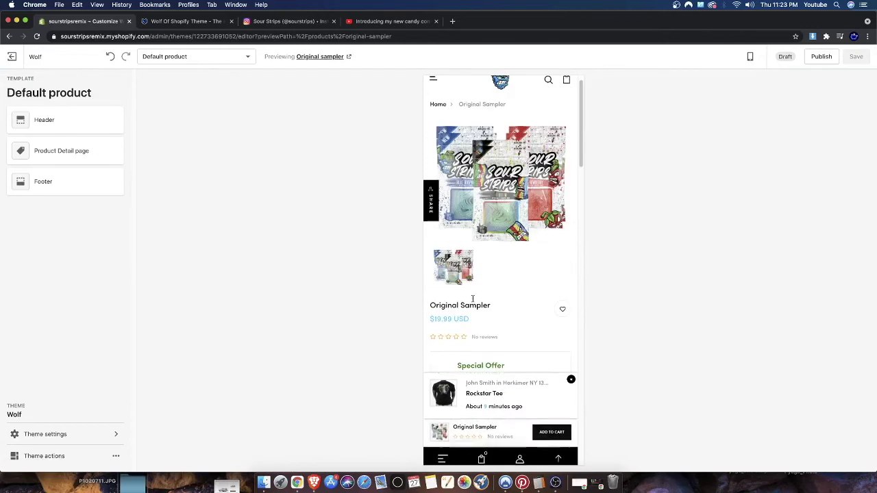
scroll(558, 339, "down", 5)
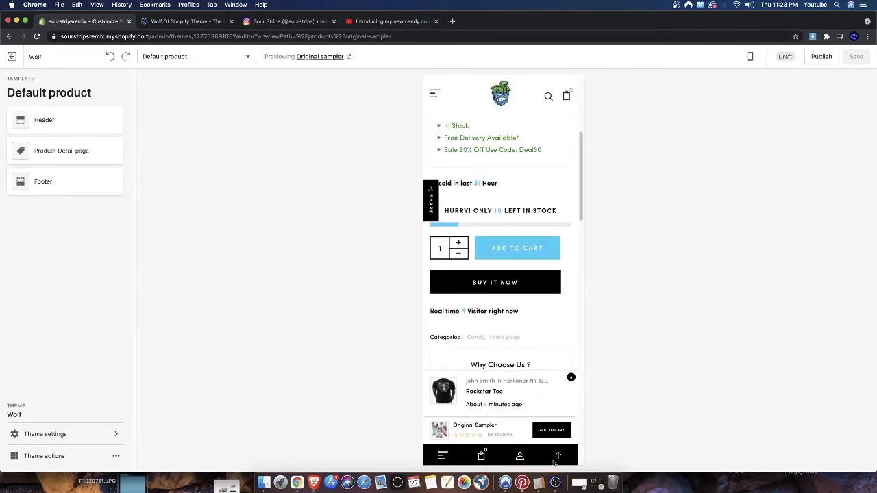
scroll(500, 344, "down", 10)
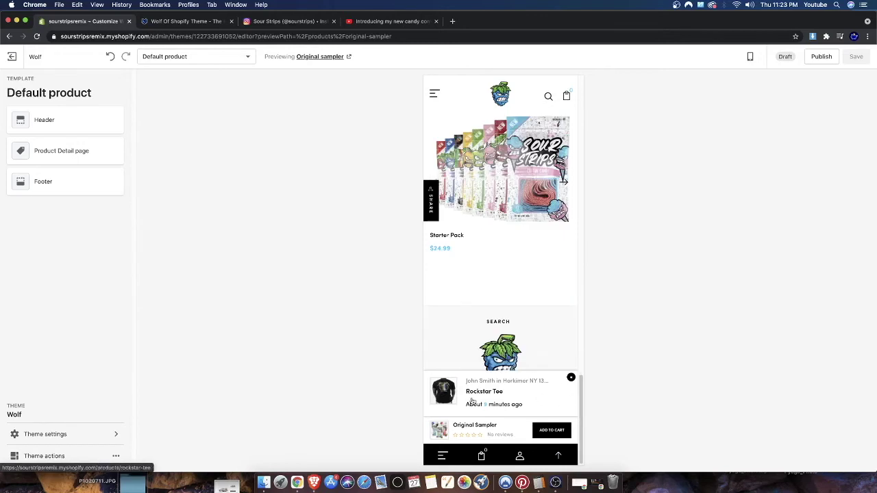
scroll(500, 309, "up", 10)
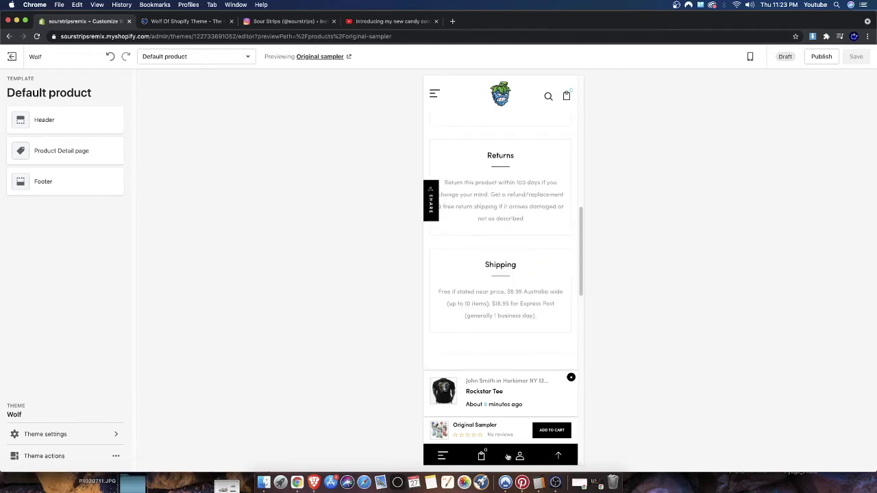
scroll(435, 410, "up", 3)
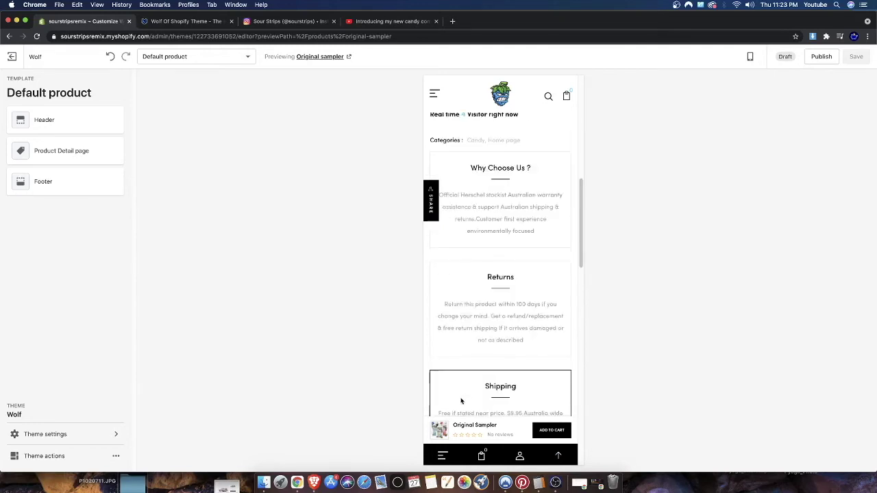
scroll(438, 310, "up", 2)
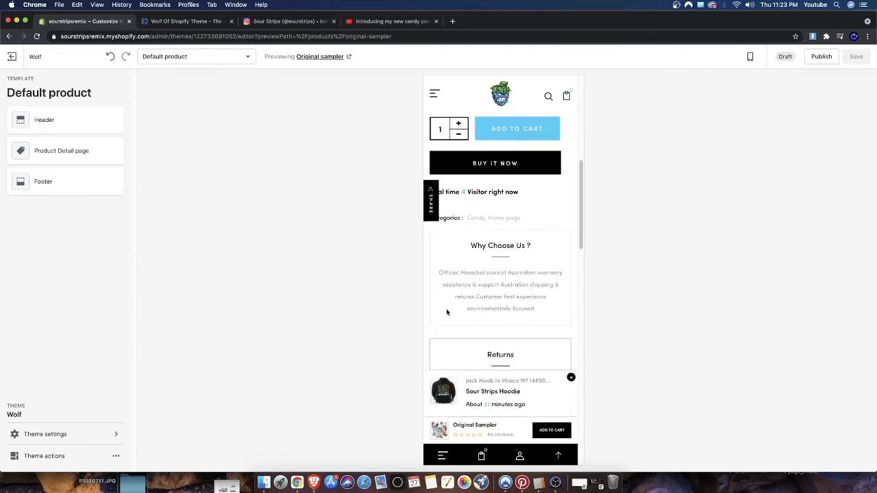
scroll(441, 312, "up", 3)
scroll(439, 329, "down", 6)
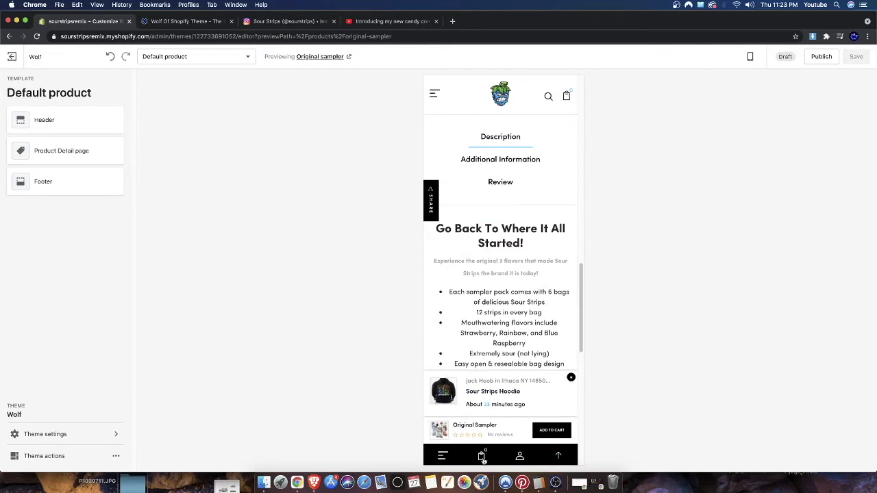
scroll(544, 354, "down", 5)
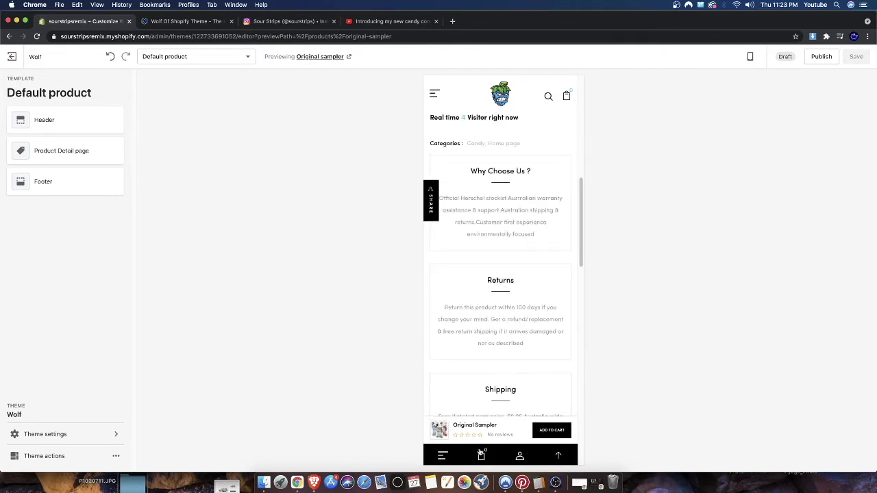
Test the product page's sticky mobile navigation bar by opening and closing its menu and returning to the page top.
left_click(439, 455)
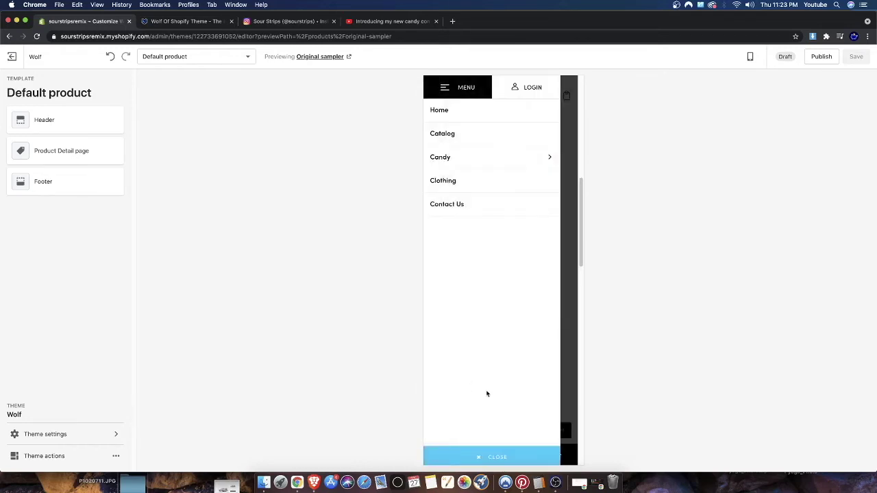
left_click(566, 400)
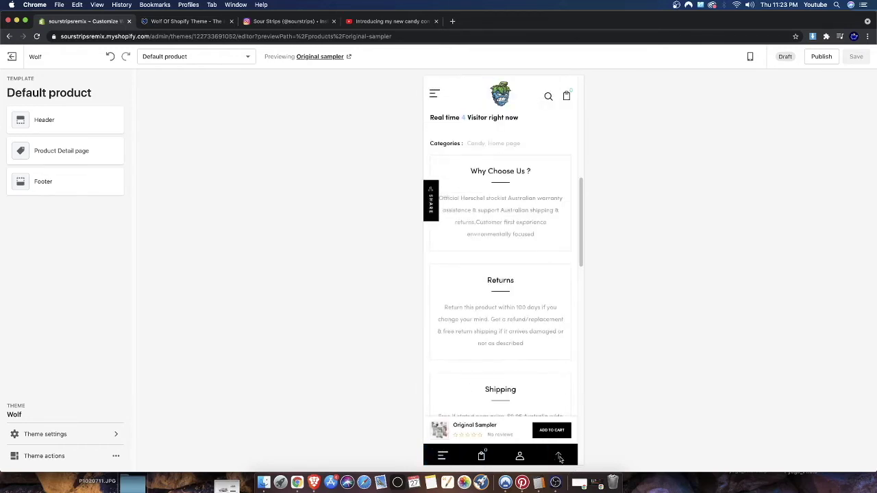
left_click(558, 457)
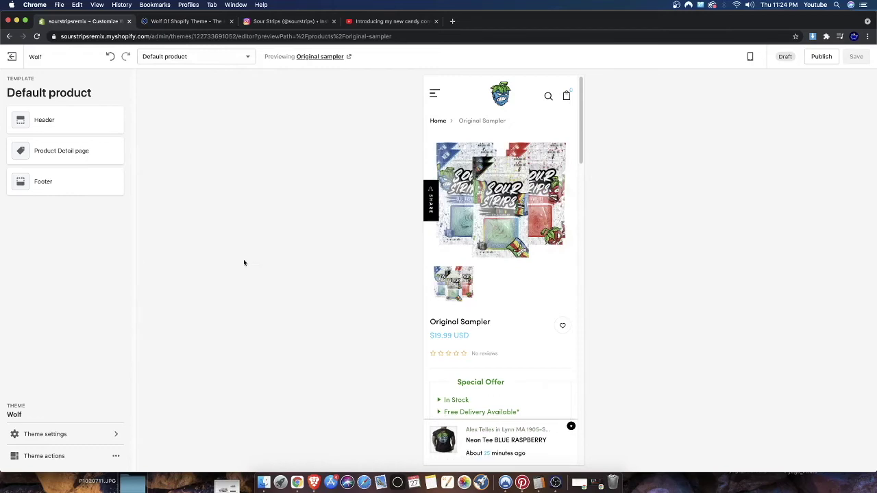
Review the Original Sampler page in the desktop preview, including its image zoom and sticky add-to-cart bar, and return to the mobile preview.
left_click(749, 57)
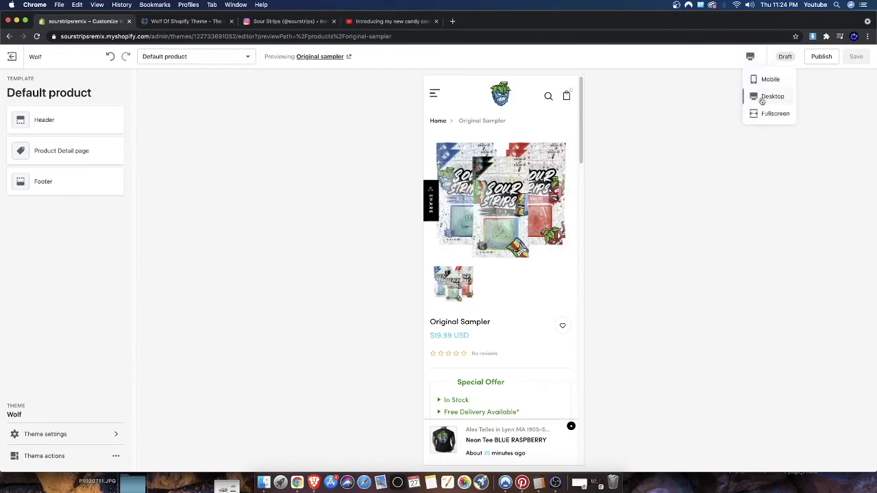
left_click(764, 97)
scroll(462, 229, "down", 10)
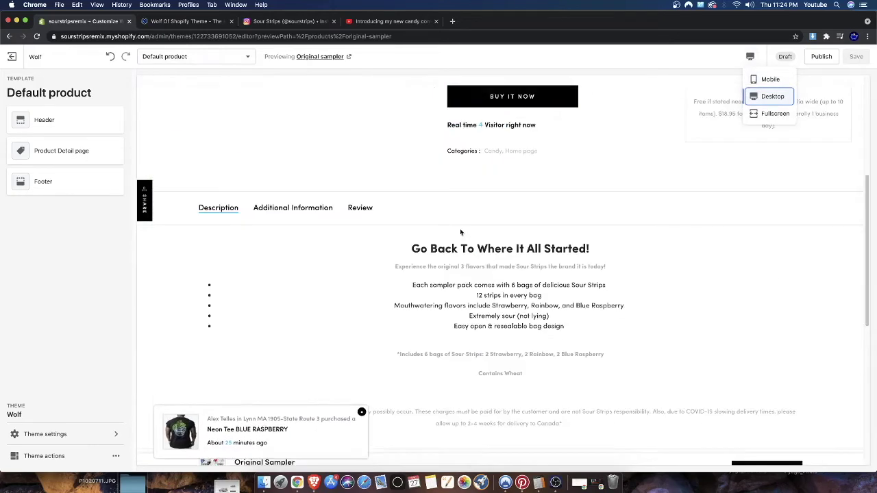
scroll(430, 230, "up", 10)
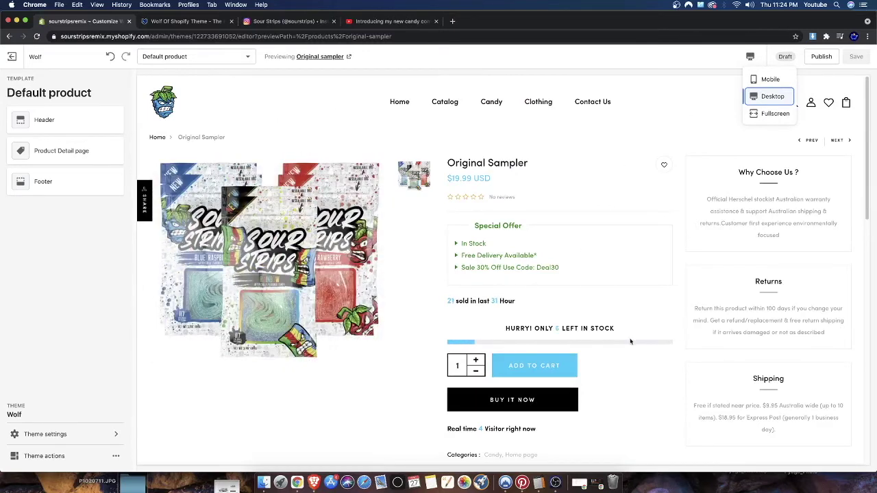
scroll(479, 315, "down", 4)
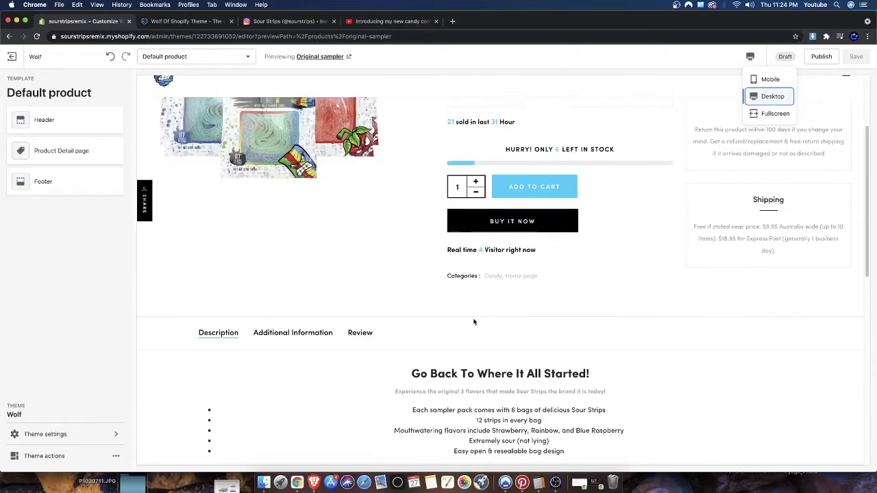
scroll(372, 385, "up", 4)
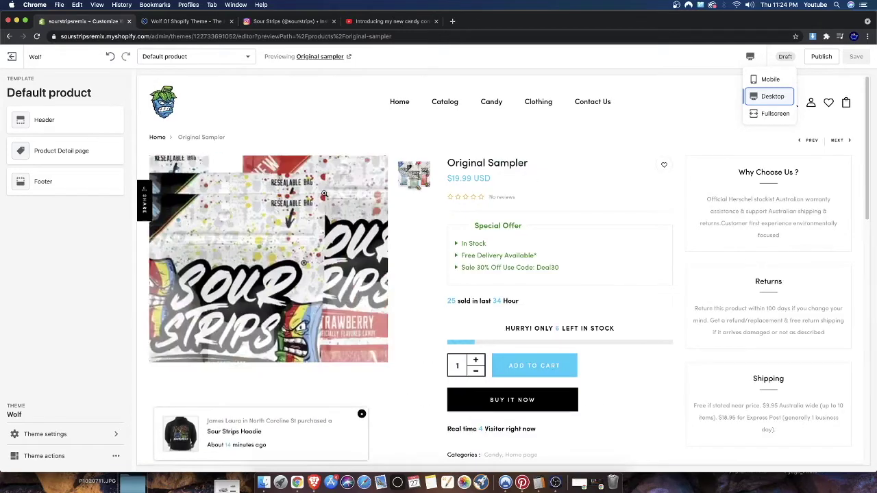
scroll(748, 385, "down", 2)
scroll(748, 386, "down", 4)
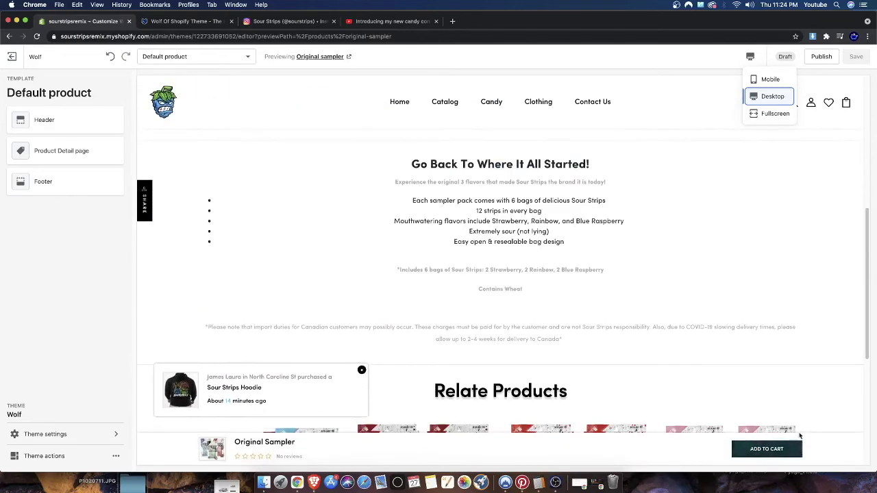
left_click(768, 79)
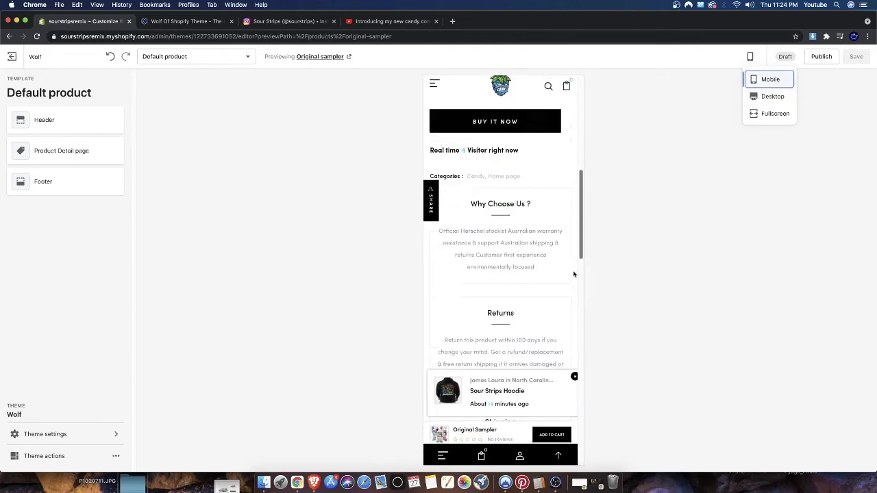
Leave the product page preview and reopen the Wolf theme's customizer on the home page in the desktop preview.
scroll(573, 274, "down", 5)
scroll(541, 319, "up", 6)
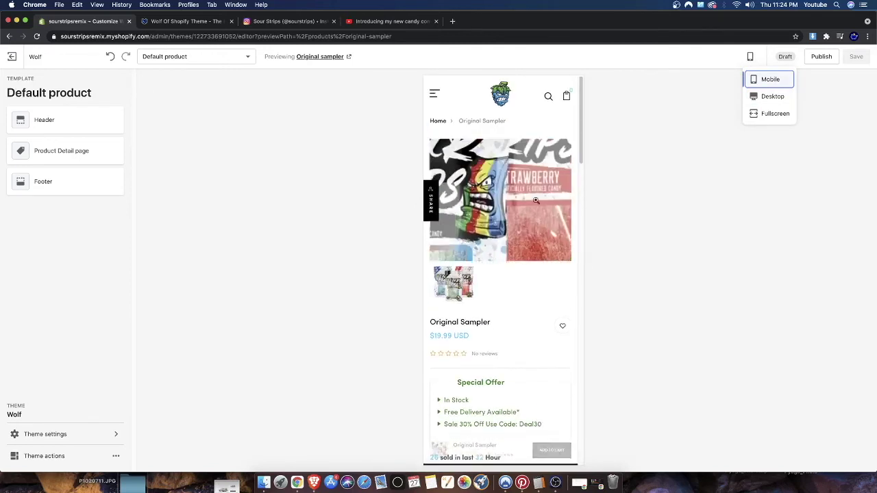
left_click(16, 57)
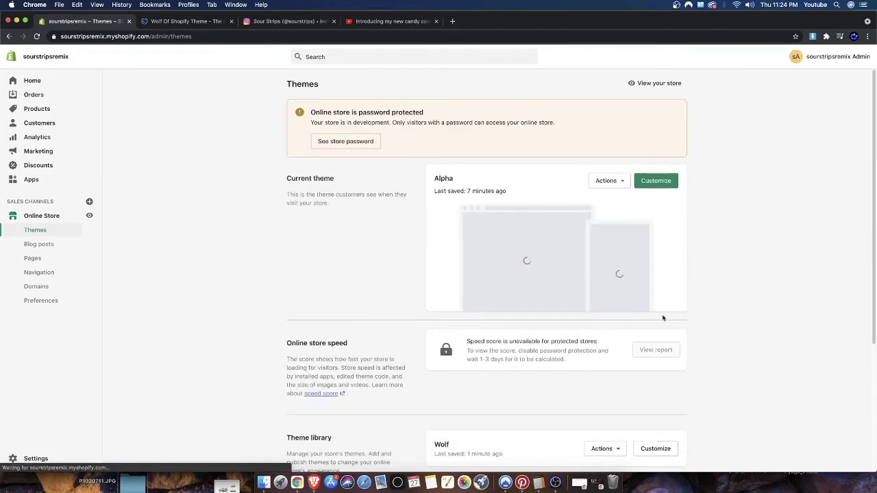
scroll(667, 307, "down", 3)
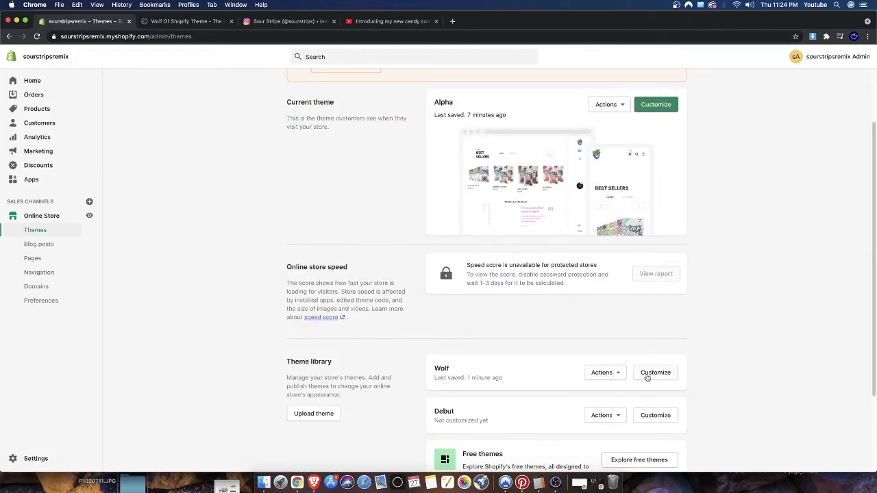
left_click(621, 371)
left_click(706, 333)
left_click(648, 376)
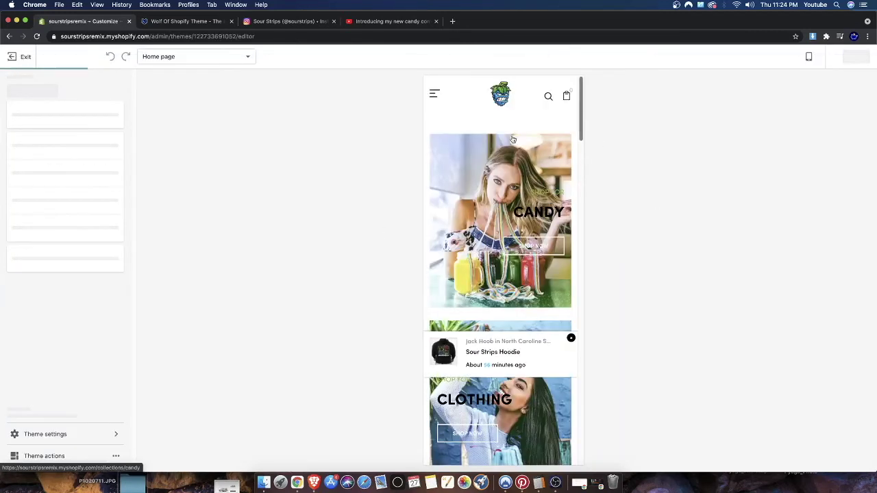
left_click(809, 59)
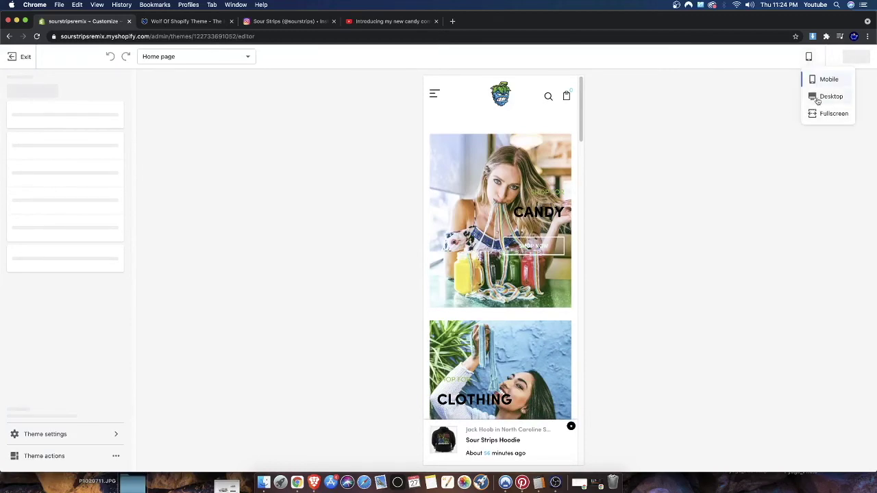
left_click(817, 96)
Open the home page's Footer section and examine its style, background color, and text and icon color settings.
left_click(76, 434)
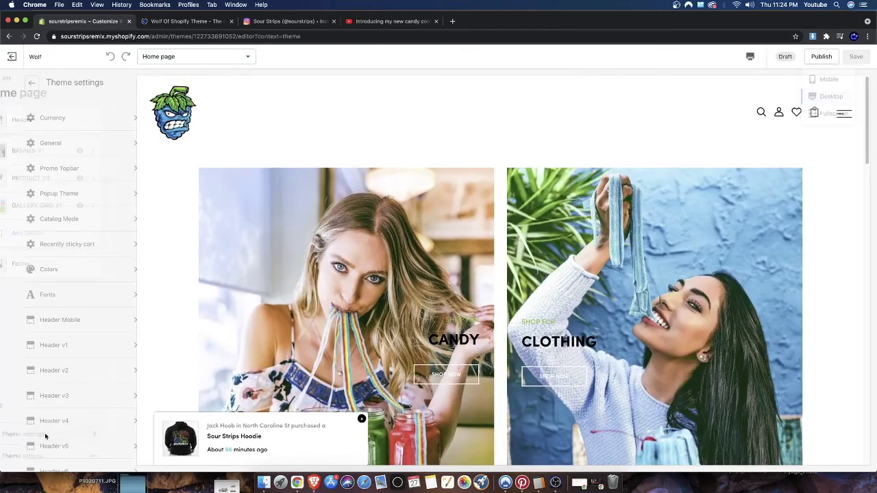
left_click(16, 84)
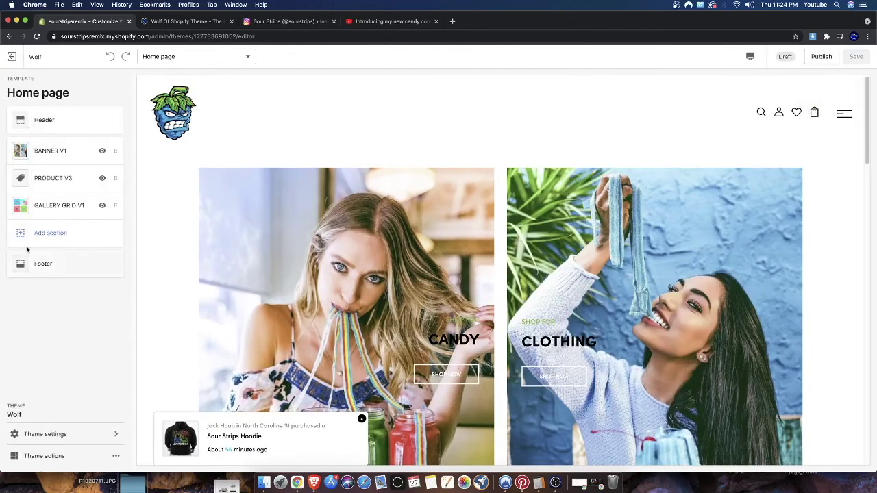
left_click(38, 263)
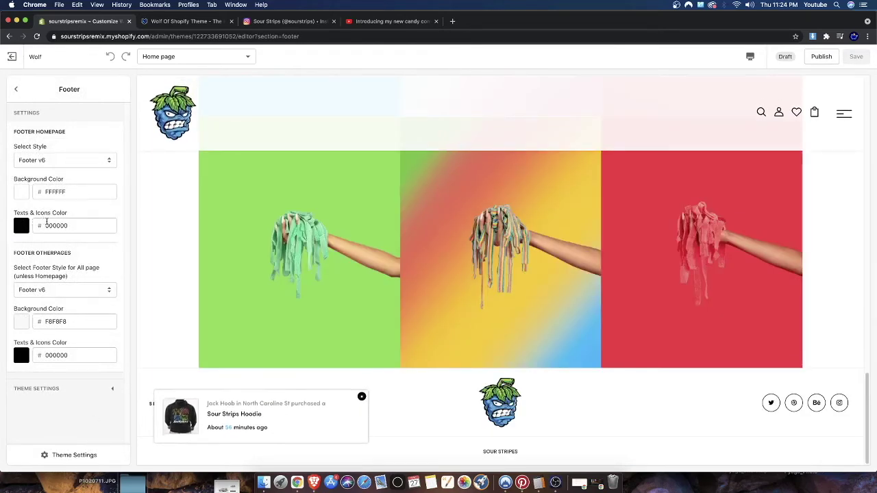
left_click_drag(26, 180, 81, 180)
left_click_drag(22, 310, 65, 309)
left_click_drag(32, 345, 61, 349)
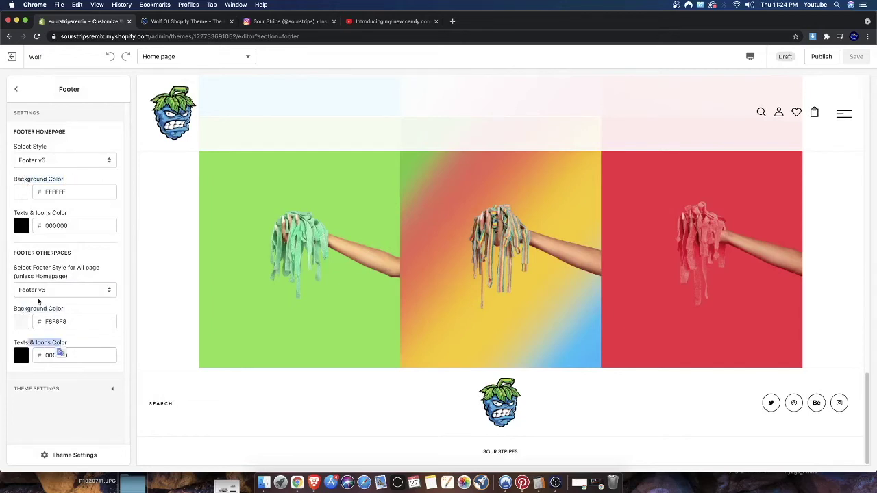
left_click(40, 179)
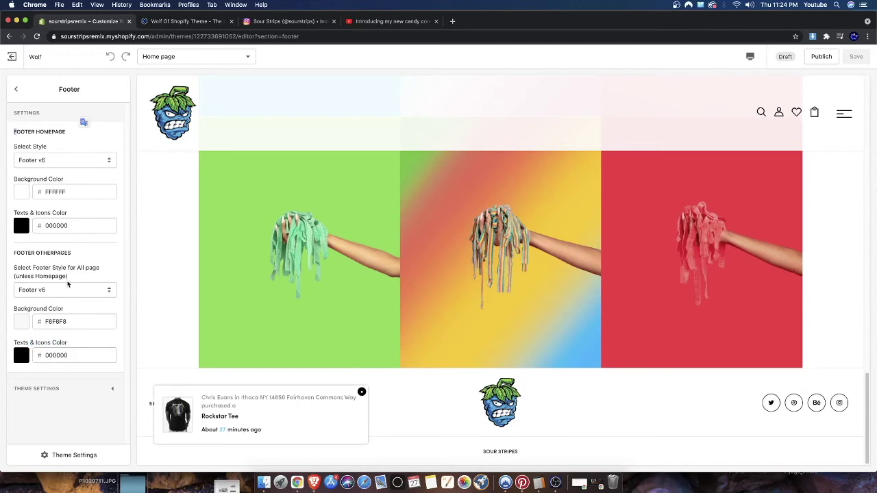
Review the separate homepage and other-pages footer groups alongside the home page preview, dismissing the sales popups.
left_click(361, 393)
left_click_drag(13, 131, 58, 130)
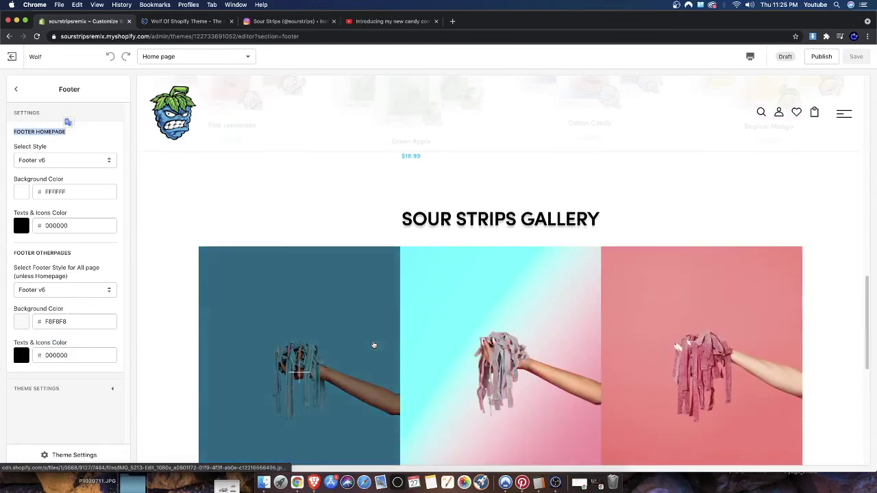
scroll(752, 368, "up", 15)
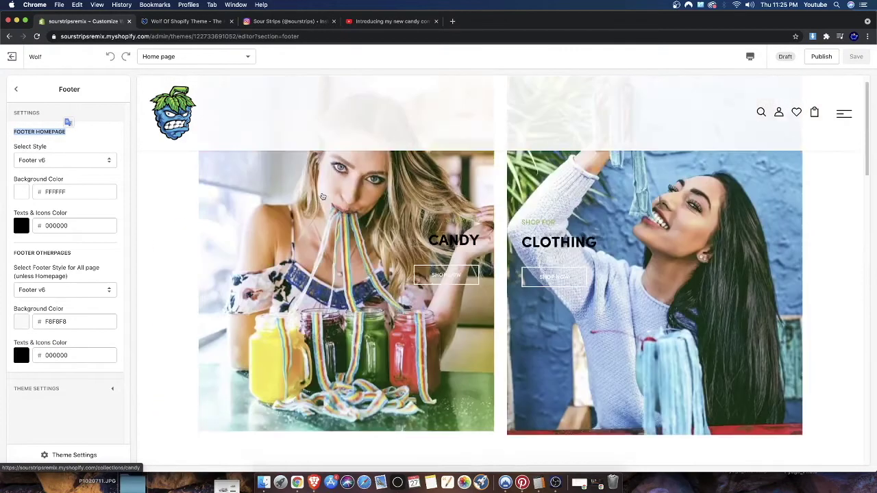
scroll(354, 199, "down", 10)
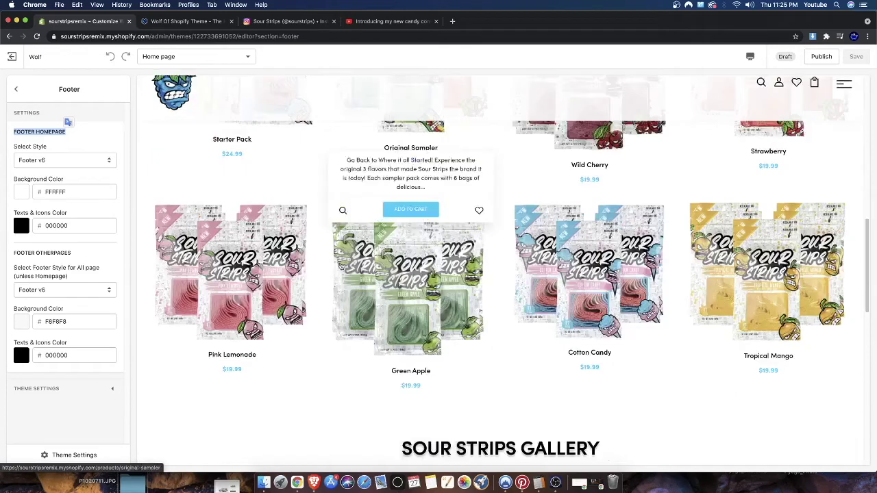
left_click_drag(16, 252, 71, 254)
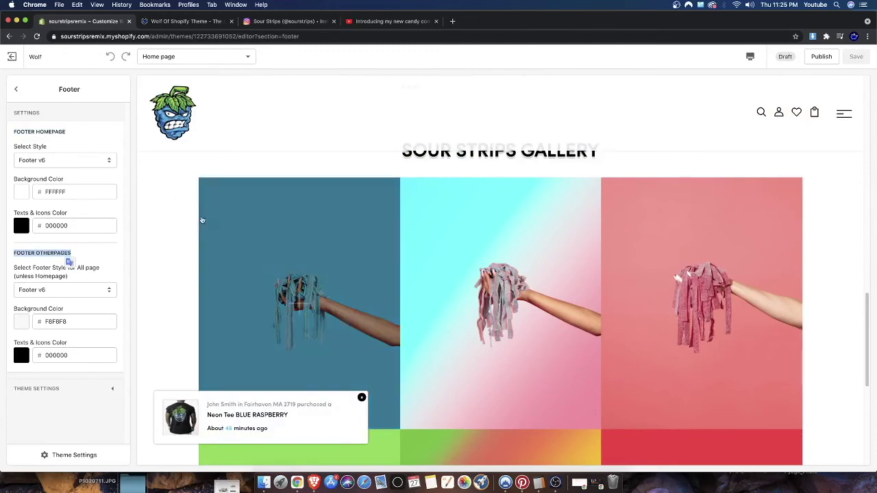
scroll(141, 342, "down", 5)
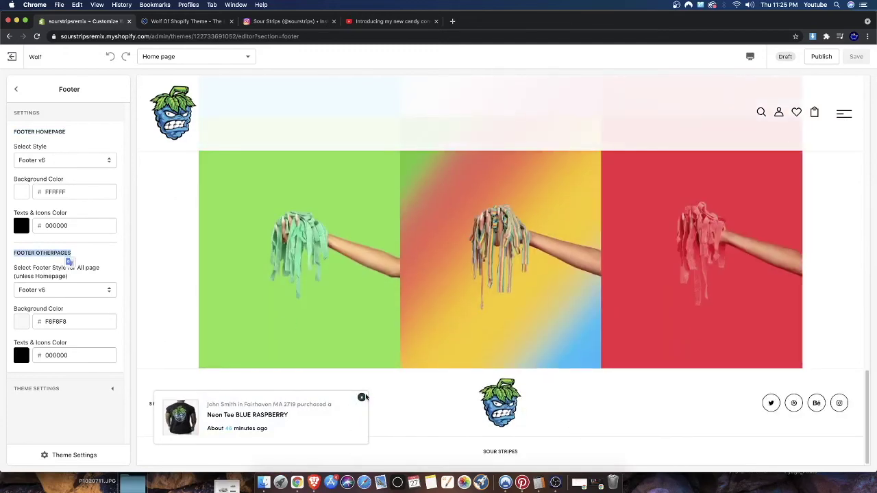
left_click(362, 399)
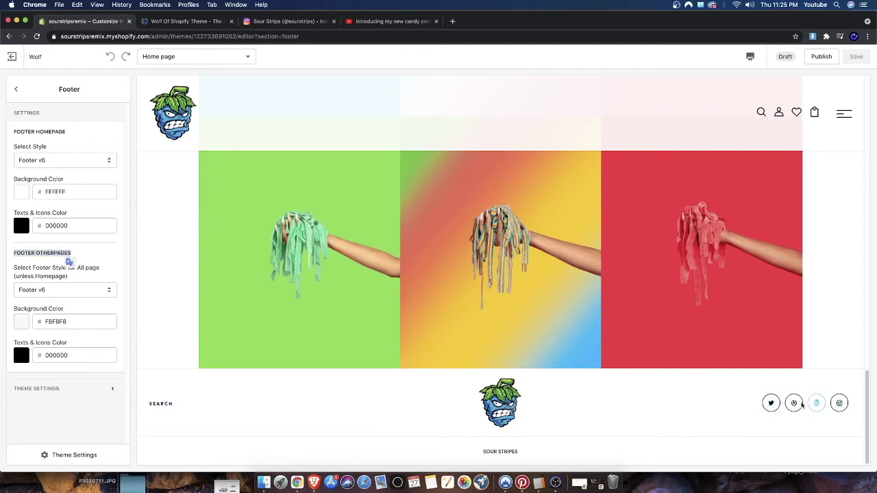
Set the homepage footer style to Footer v5 and look over its Customer Care column.
left_click(65, 158)
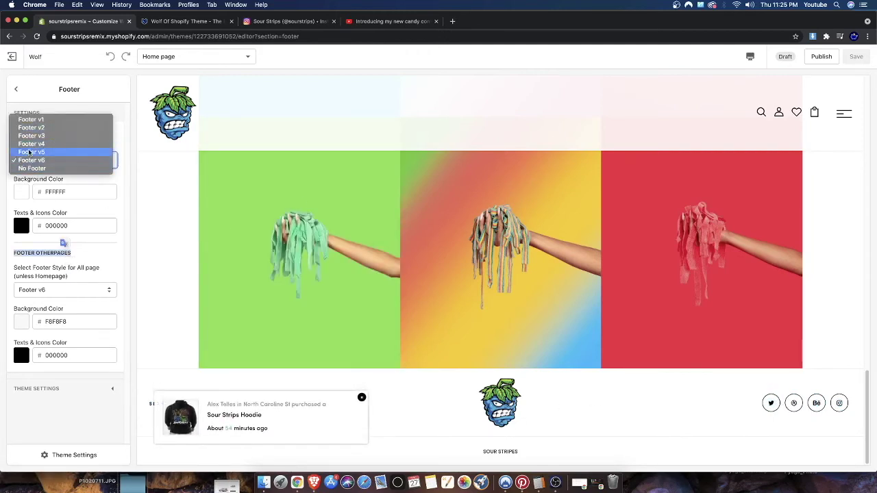
left_click(29, 152)
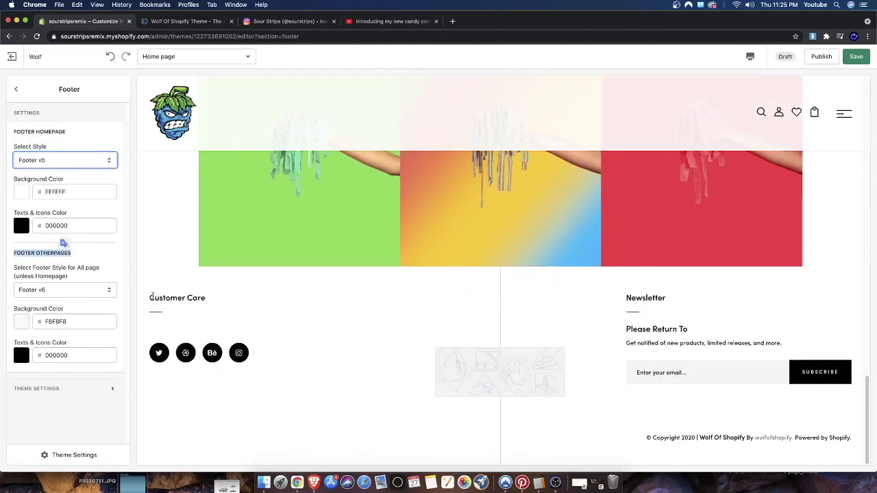
left_click_drag(149, 300, 222, 313)
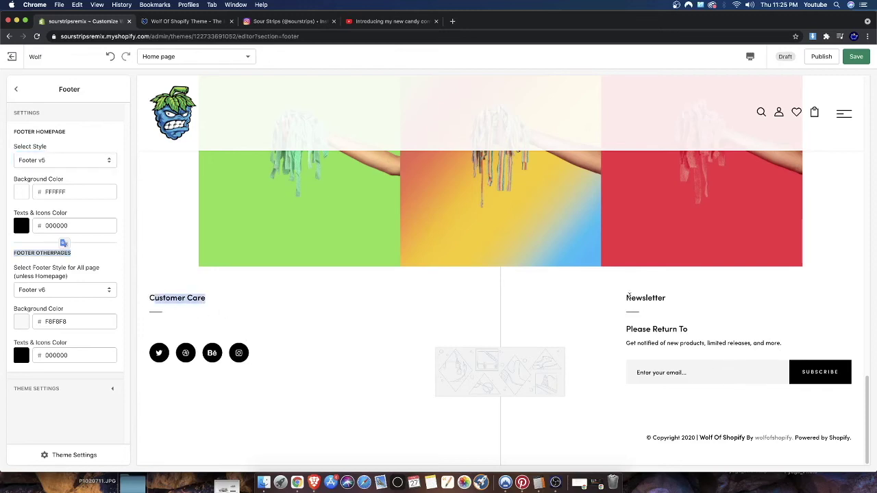
Look through the footer entries in the theme settings and recheck the style chosen in the home page's Footer section.
left_click(16, 89)
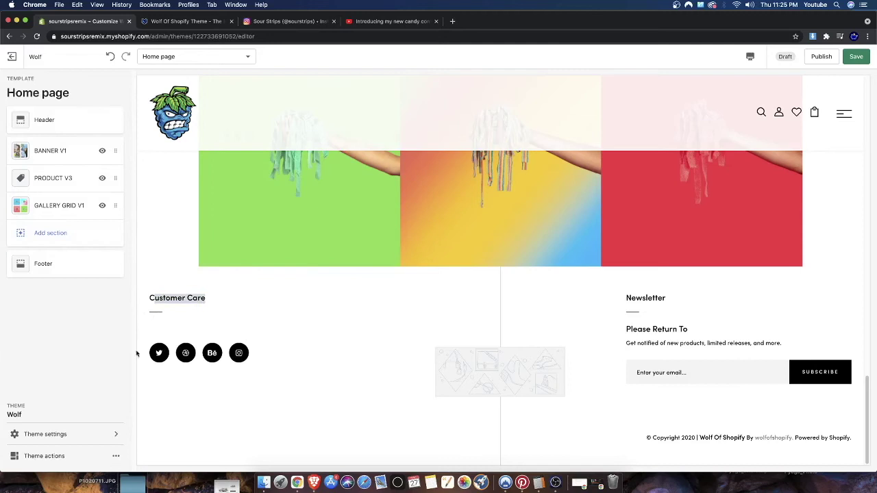
left_click(49, 434)
scroll(53, 426, "down", 10)
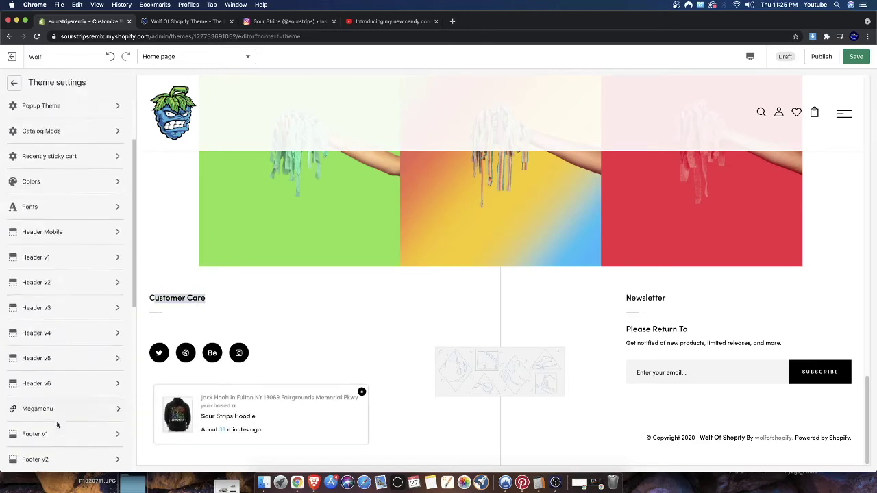
scroll(69, 255, "up", 2)
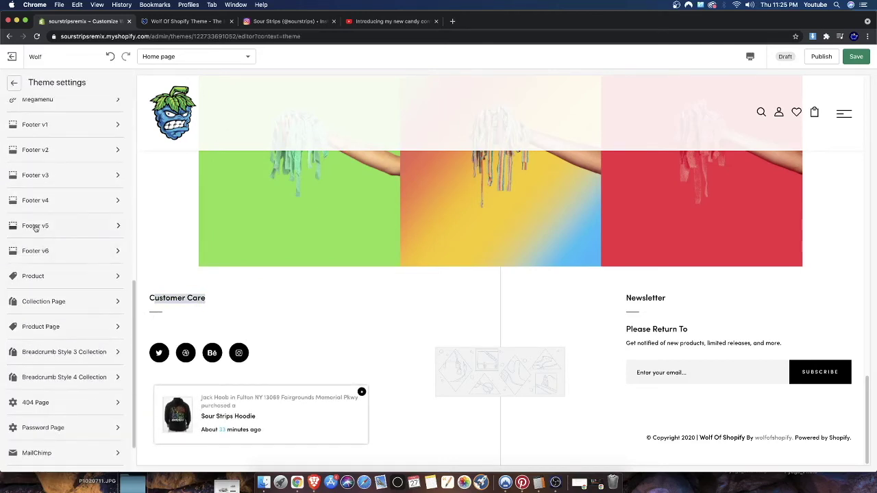
left_click(13, 83)
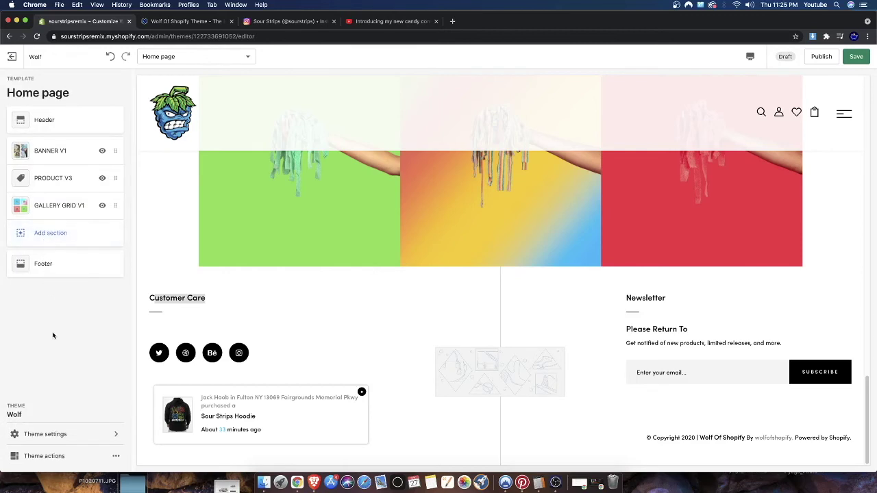
left_click(48, 265)
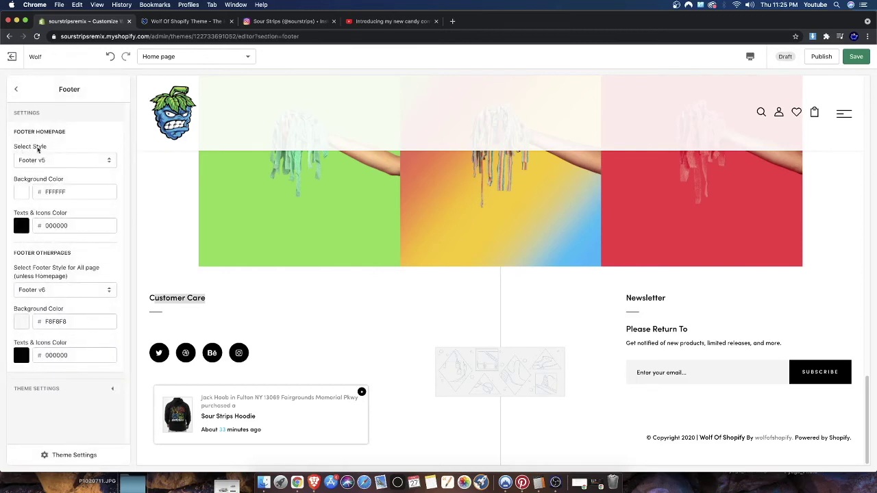
left_click(11, 91)
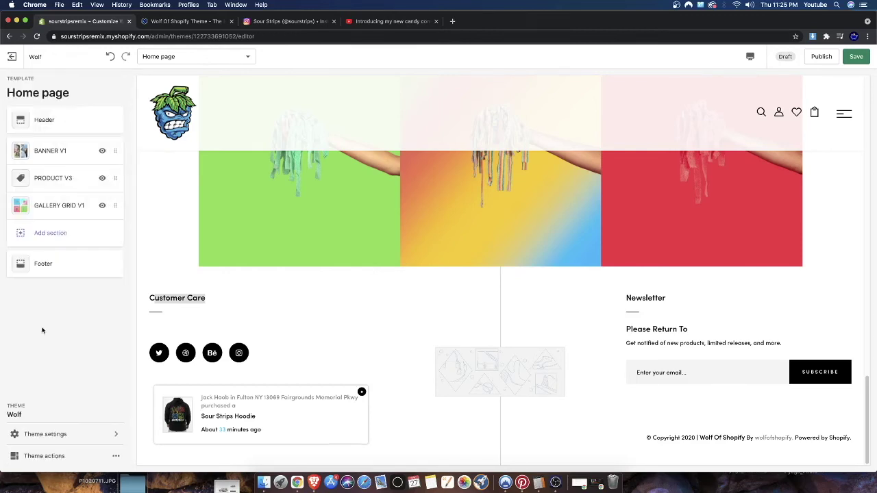
Open the Footer v5 theme settings and compare the first menu title with the Customer Care heading in the preview.
left_click(64, 441)
scroll(85, 390, "down", 5)
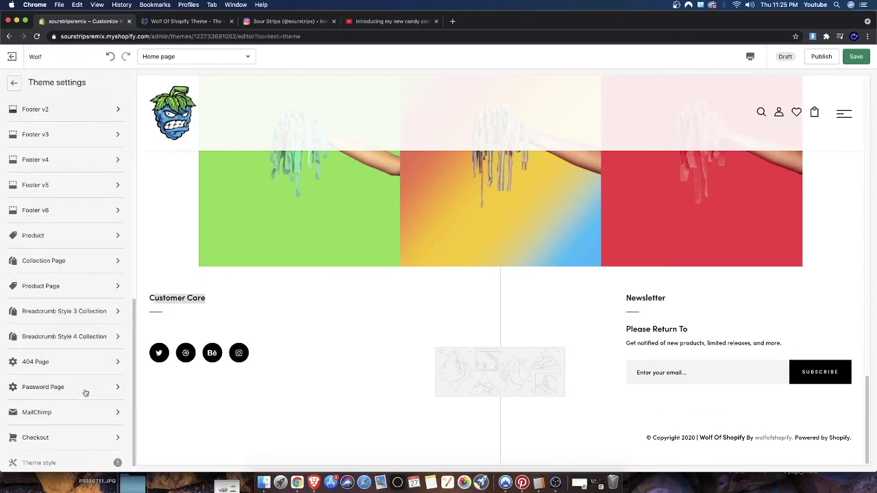
scroll(80, 240, "up", 3)
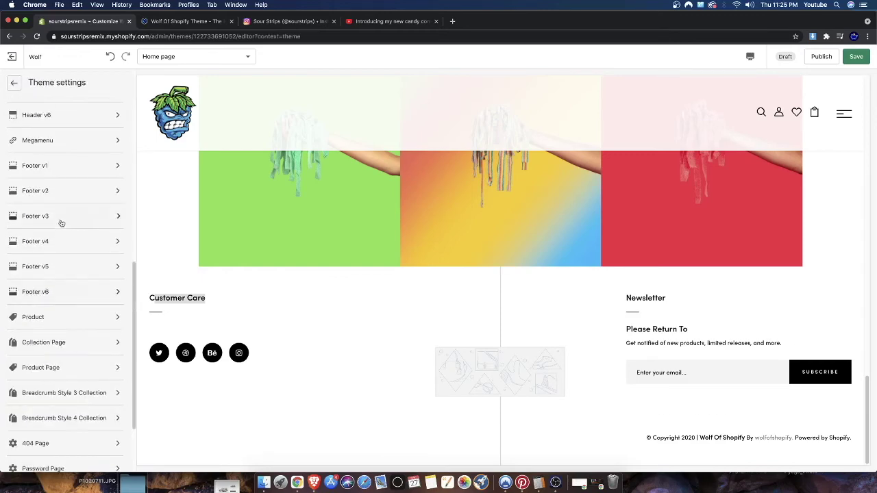
left_click(49, 272)
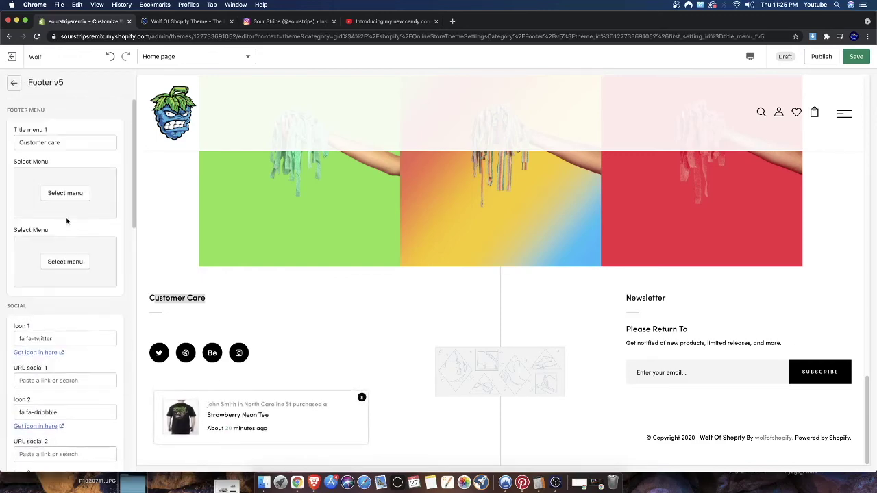
triple_click(70, 144)
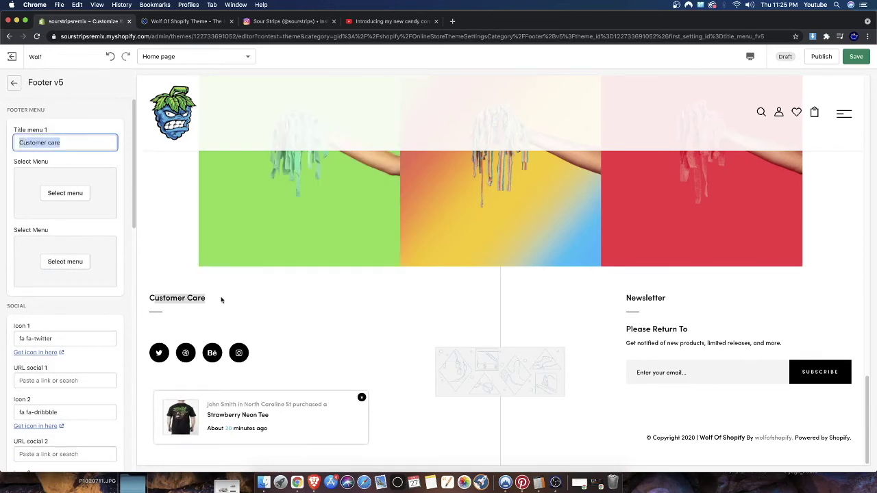
left_click_drag(220, 299, 159, 296)
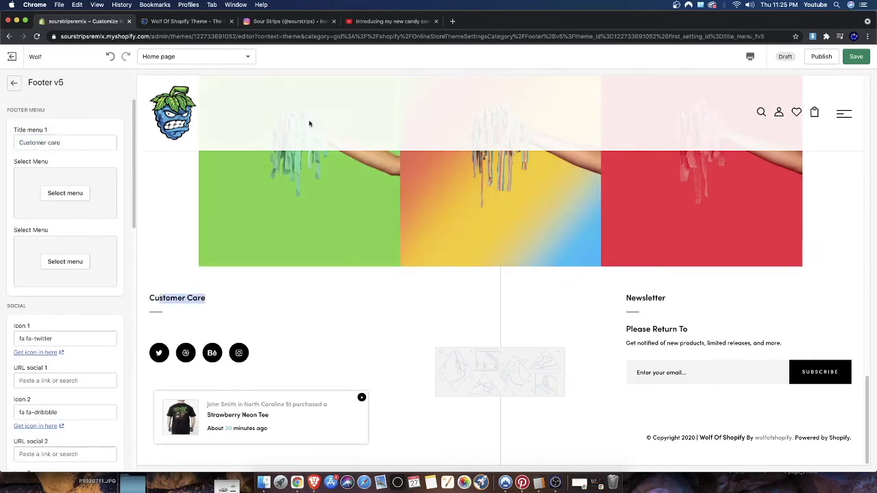
Set the homepage footer style to Footer v4 and dismiss the sales popup covering the new footer.
left_click(14, 83)
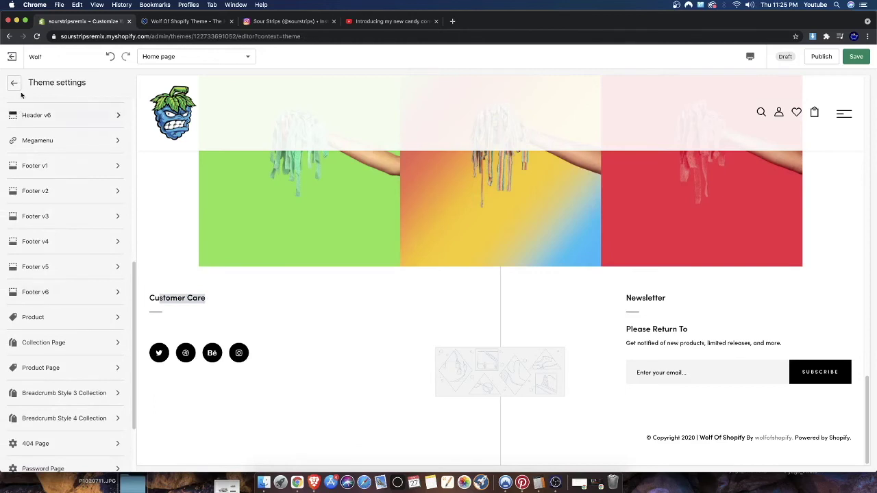
left_click(16, 85)
left_click(56, 263)
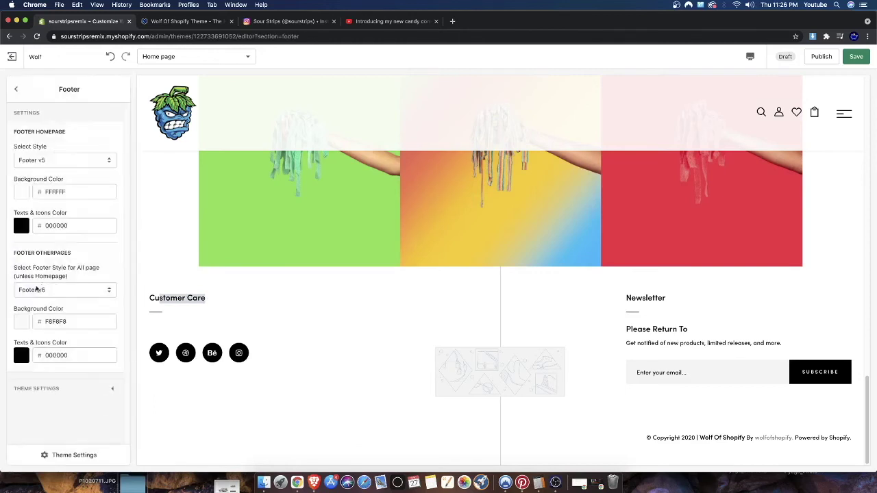
left_click(69, 162)
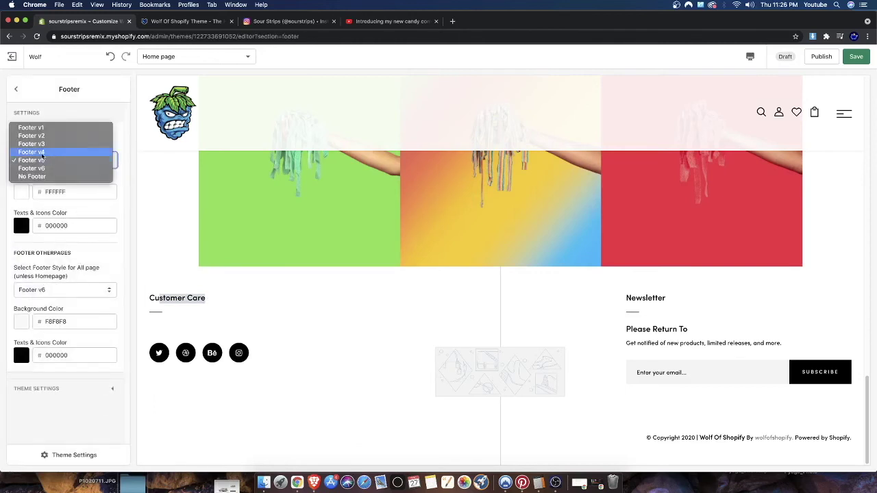
left_click(42, 154)
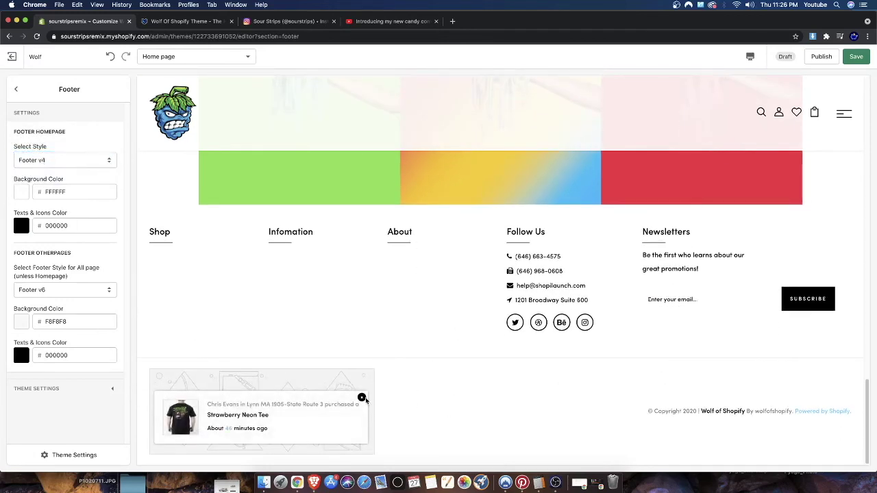
left_click(361, 398)
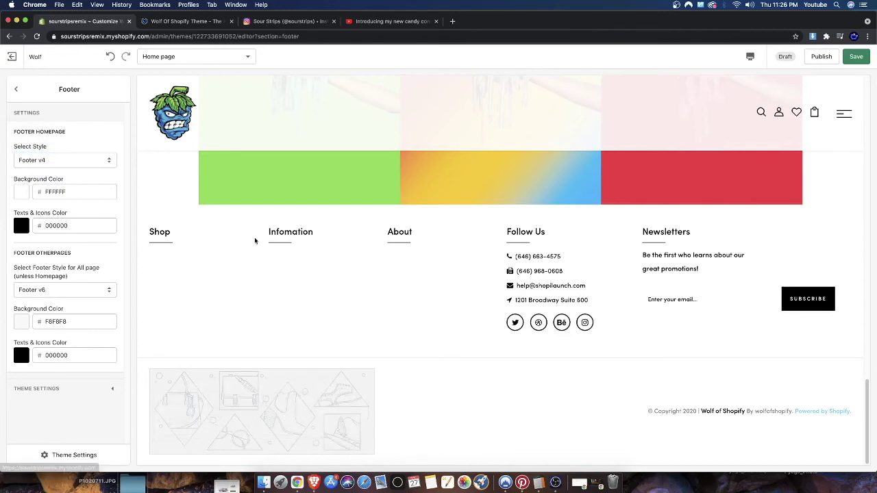
Set the homepage footer style to Footer v3 and look over its newsletter block.
left_click_drag(598, 408, 817, 410)
left_click(52, 161)
left_click(50, 152)
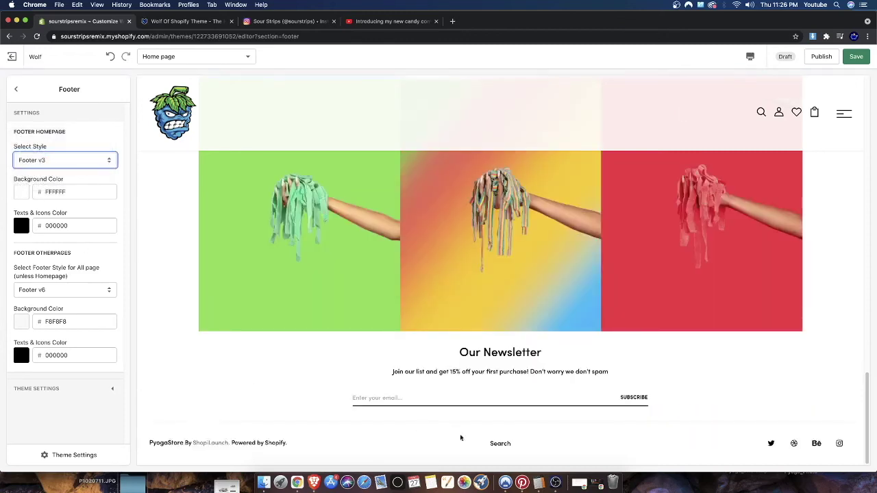
left_click_drag(463, 352, 612, 390)
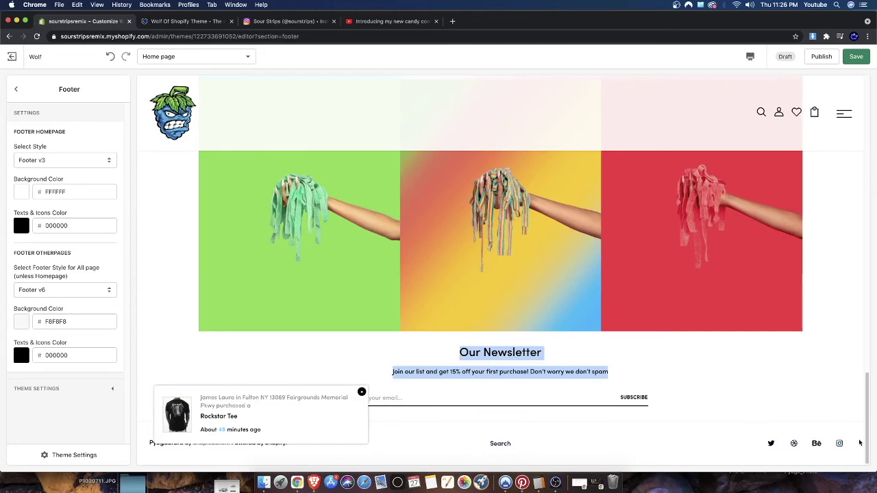
Set the homepage footer style to Footer v2 and examine its copyright line.
left_click(67, 160)
left_click(68, 154)
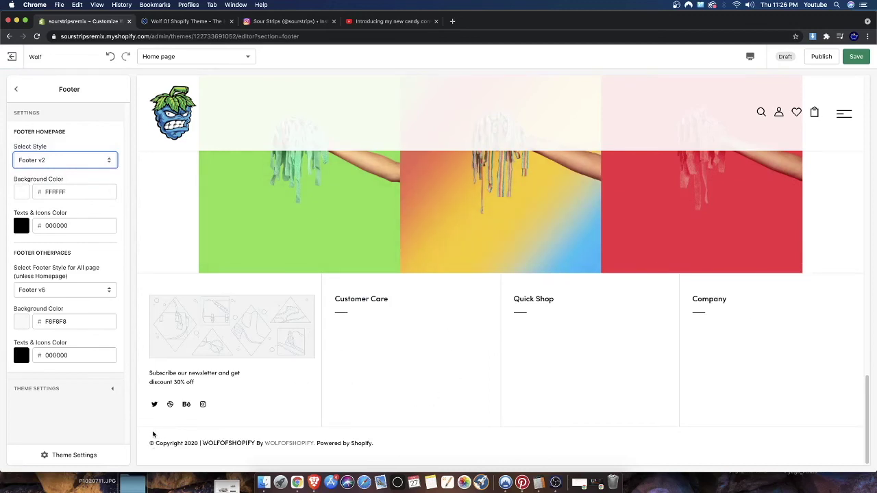
left_click_drag(153, 435, 395, 452)
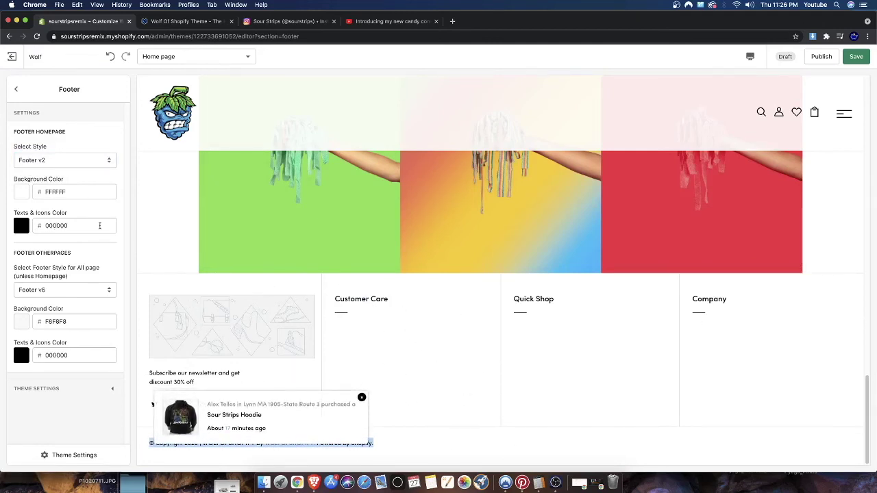
Set the homepage footer style to Footer v1 and dismiss the sales popup covering the footer.
left_click(31, 163)
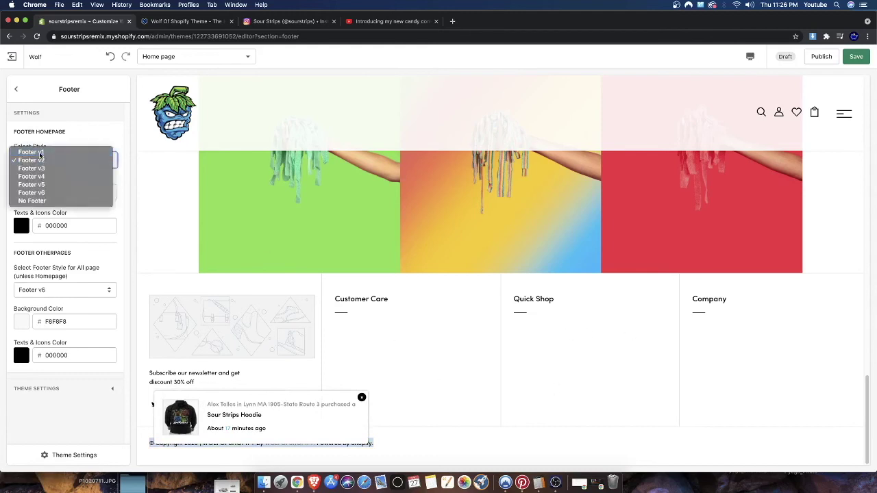
left_click(35, 149)
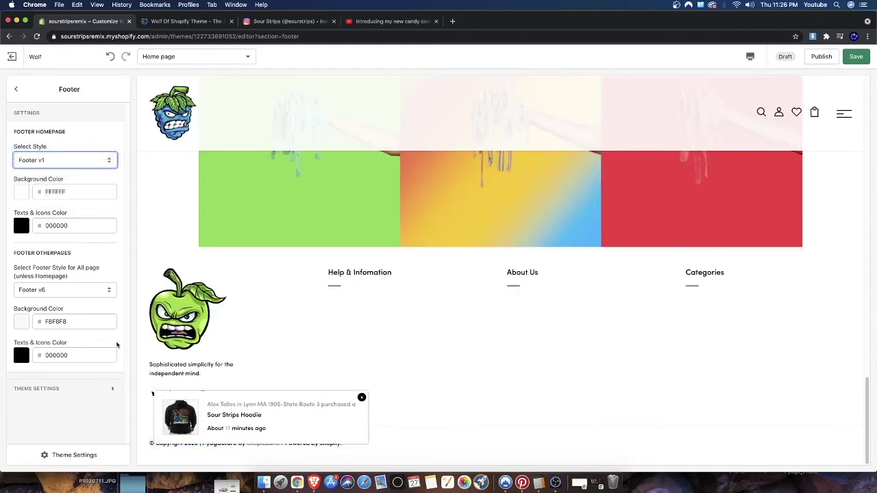
left_click(361, 397)
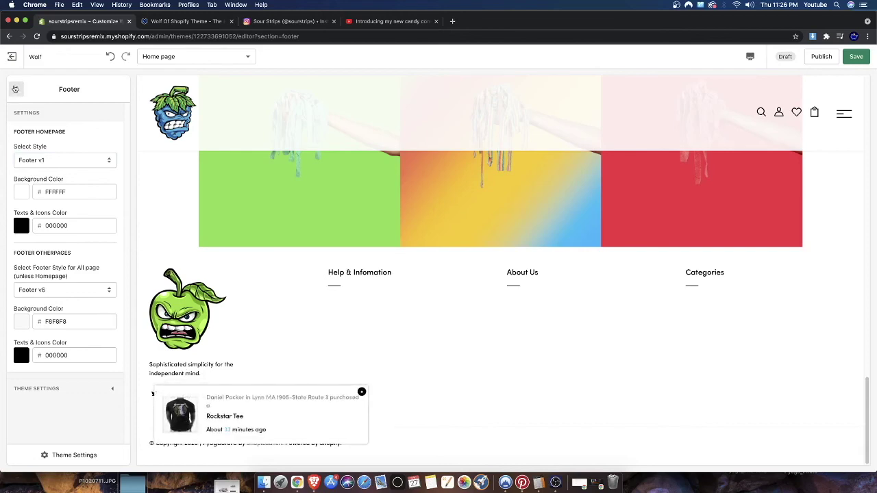
Close the Footer settings, and leave the Wolf theme editor without saving the changes.
left_click(16, 90)
scroll(460, 350, "up", 5)
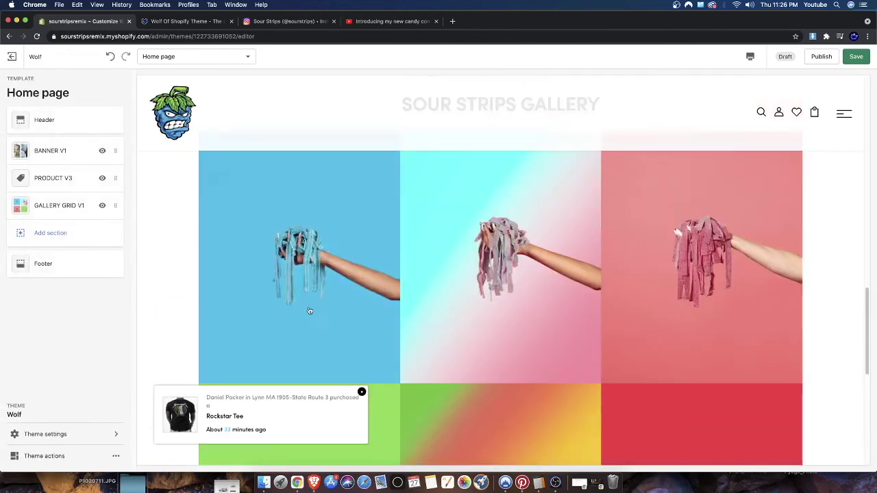
scroll(256, 295, "down", 4)
scroll(261, 298, "up", 4)
scroll(261, 298, "up", 10)
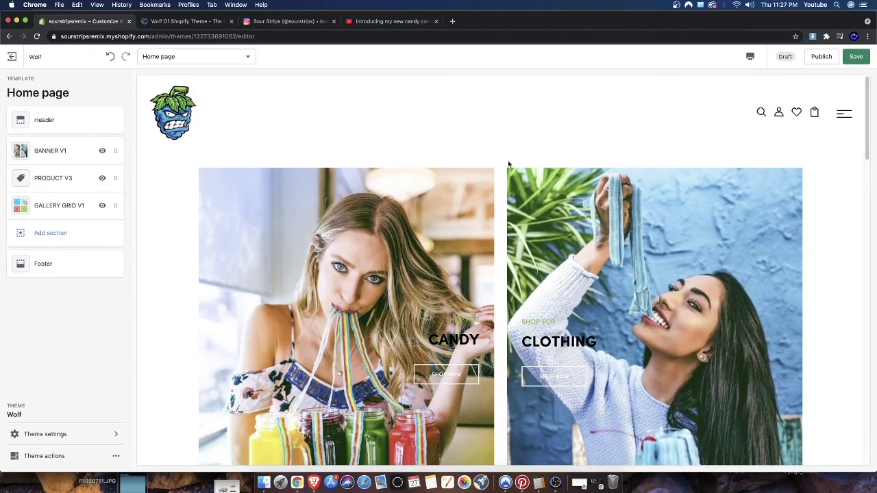
left_click(10, 55)
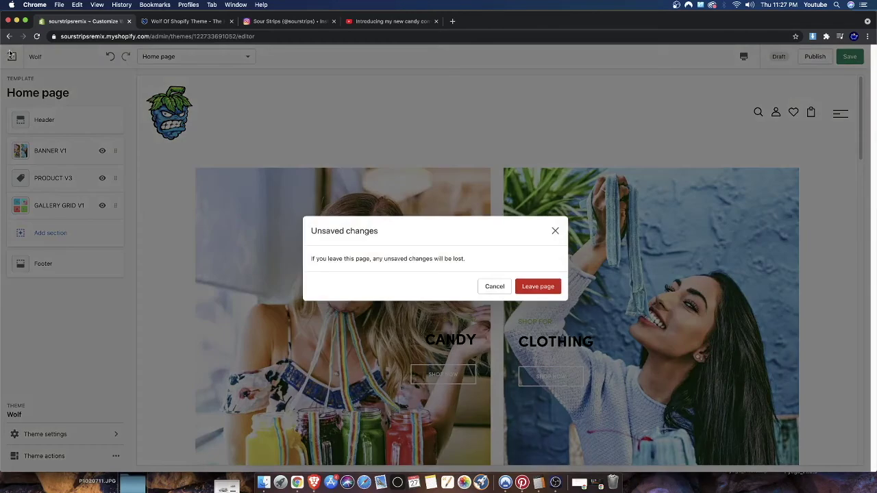
left_click(541, 286)
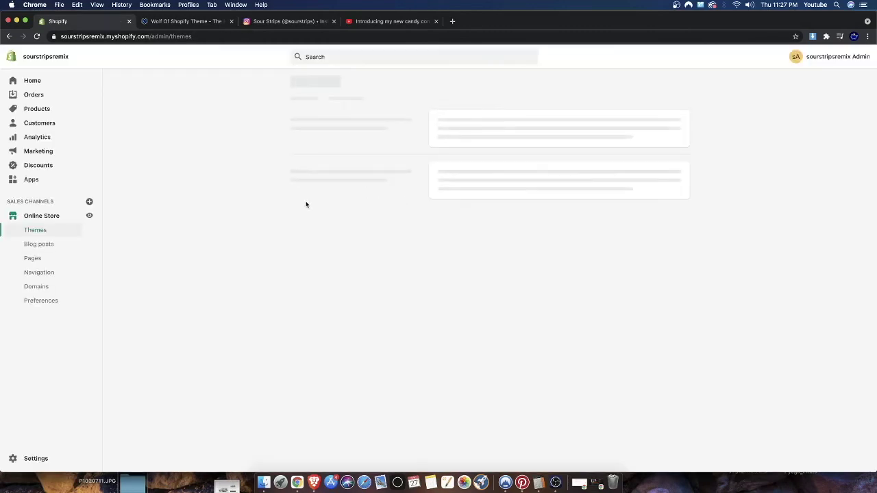
View the online store's navigation menus and go back to the Themes page.
left_click(41, 272)
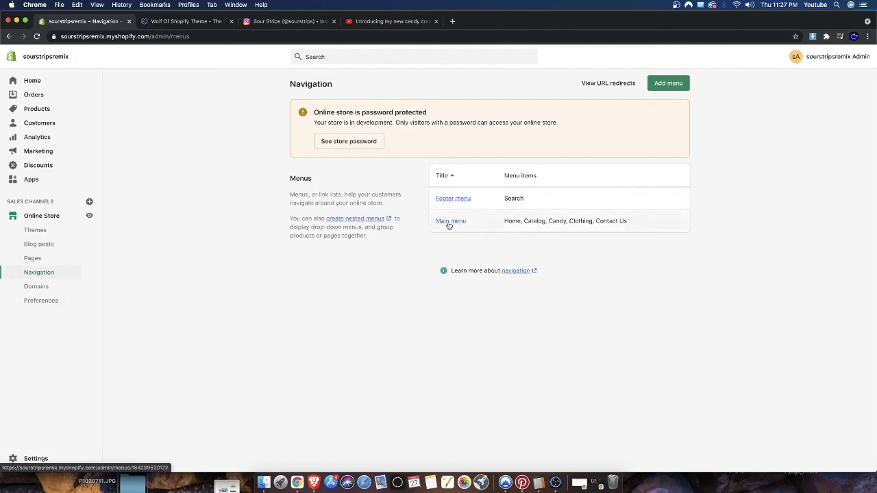
left_click(50, 217)
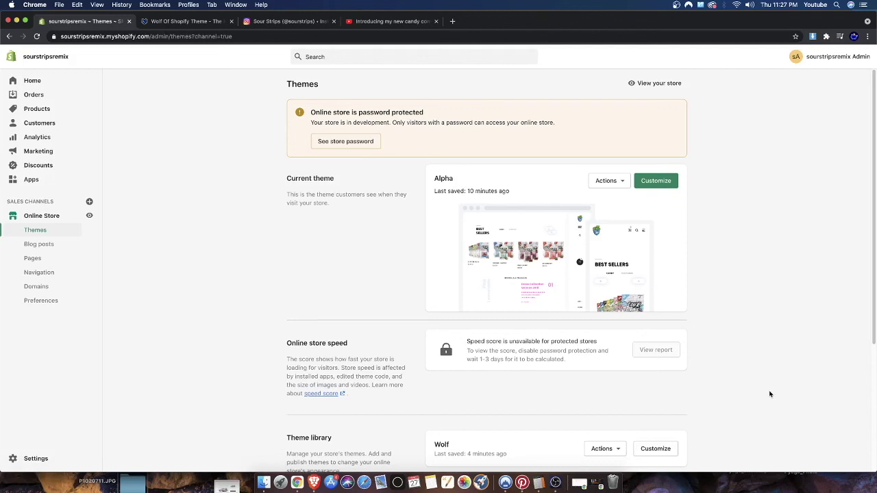
left_click(556, 483)
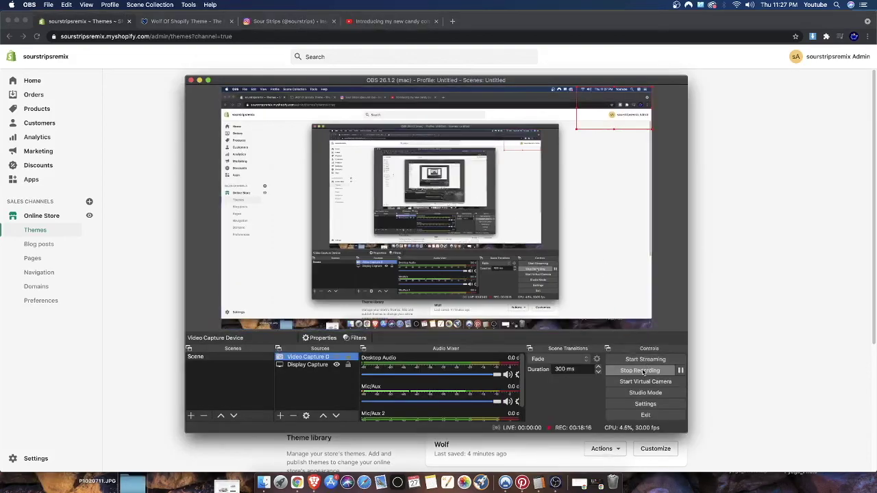
left_click(642, 370)
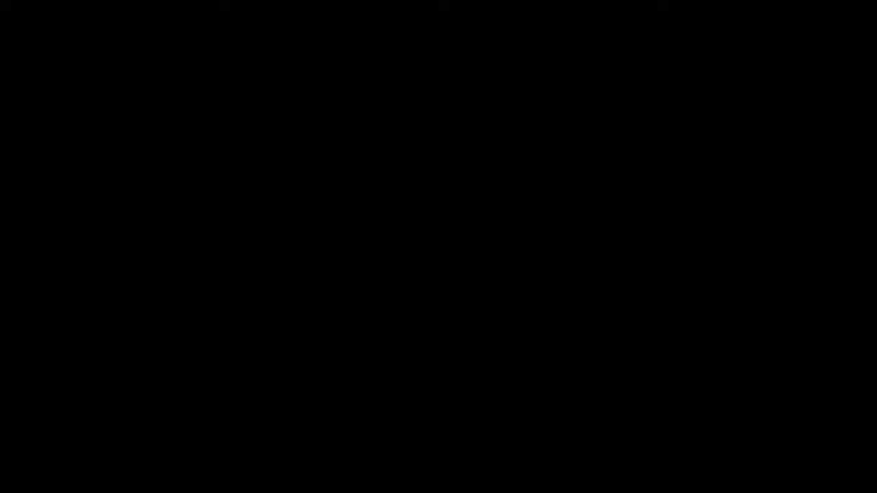